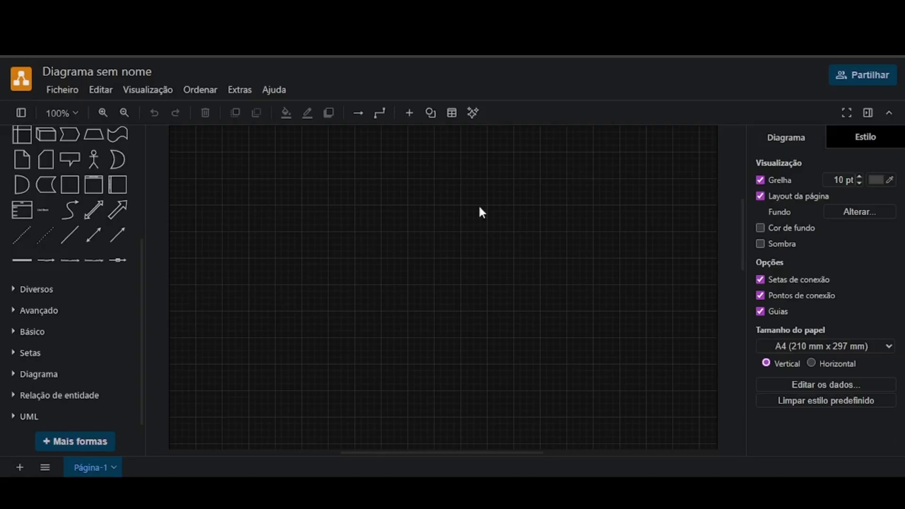
Add the Eléctrico shape library from the Outros category to the available shapes
scroll(71, 245, up, 5)
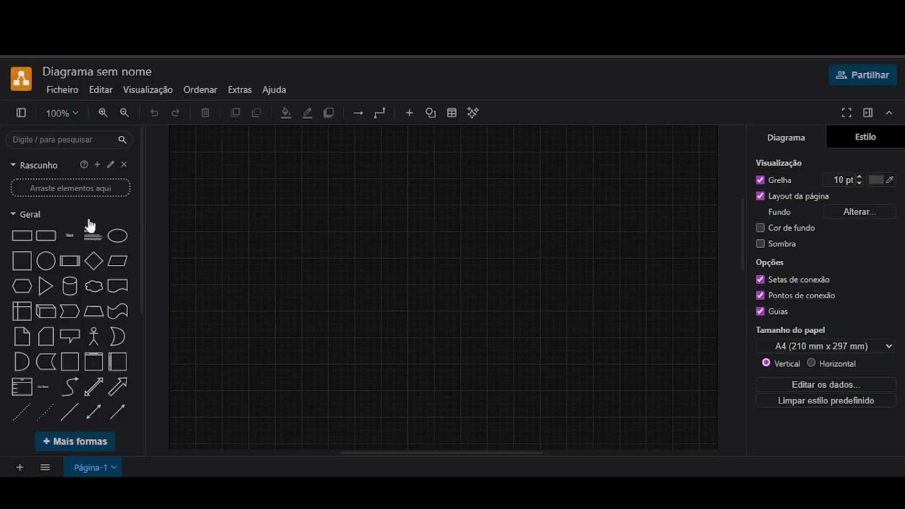
scroll(92, 225, down, 3)
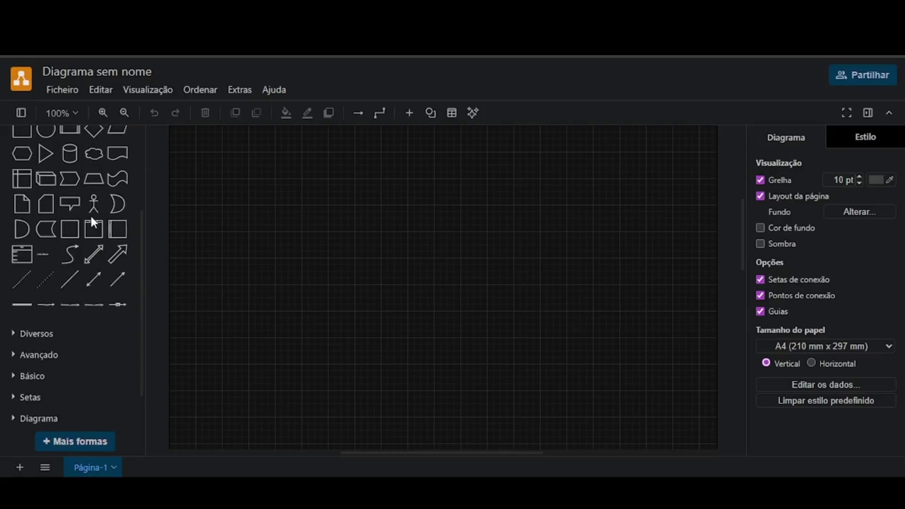
scroll(90, 214, down, 1)
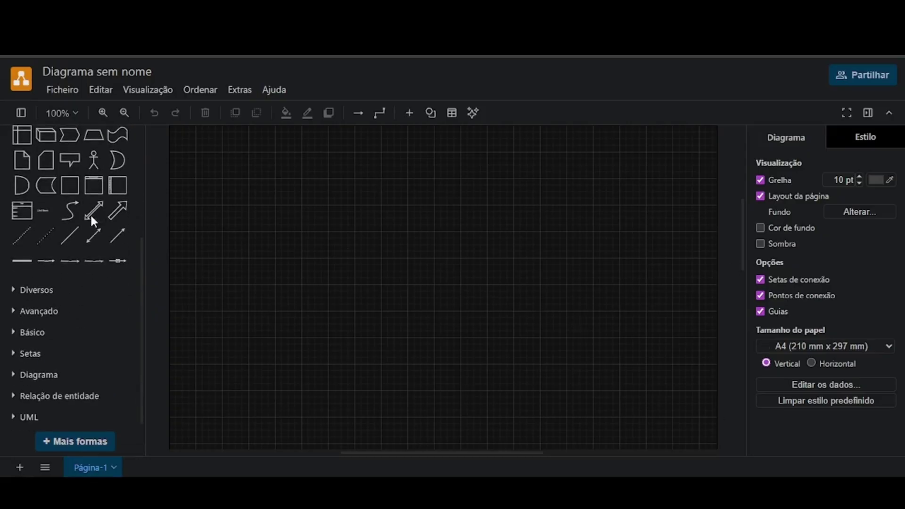
click(80, 443)
scroll(329, 279, down, 8)
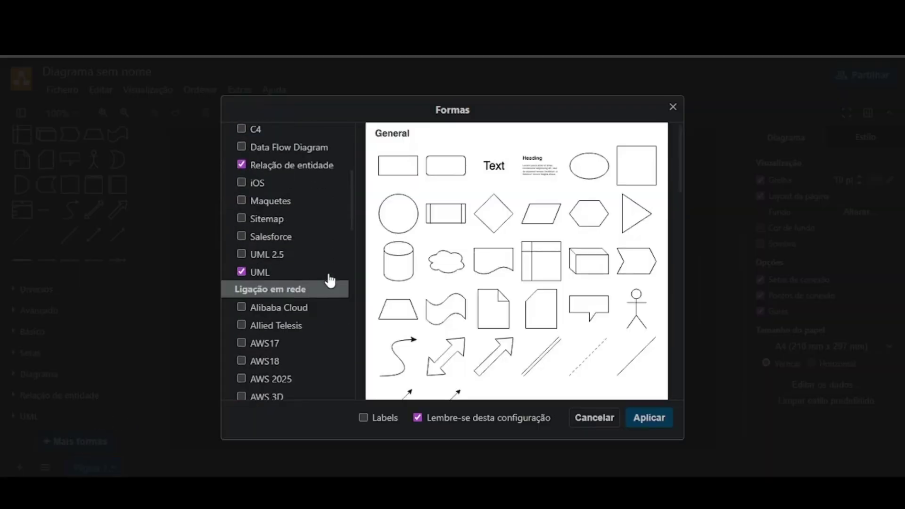
scroll(329, 256, down, 5)
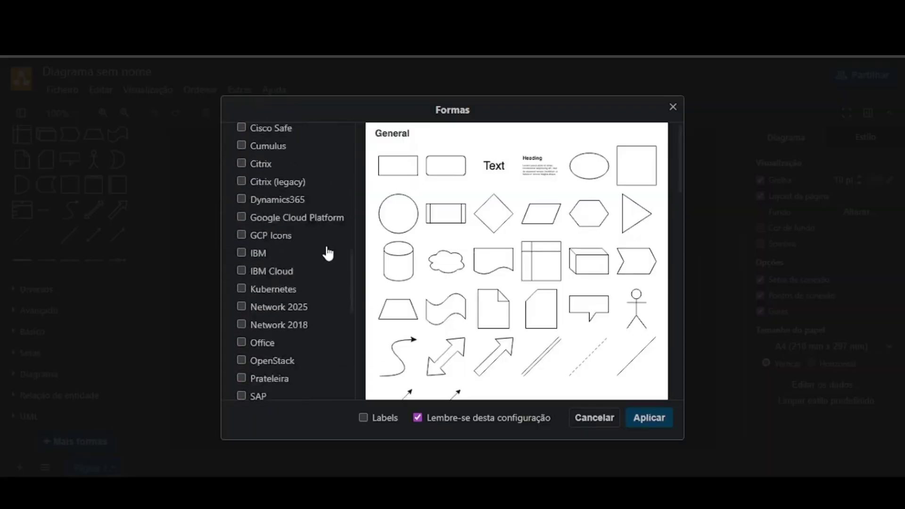
scroll(328, 253, down, 5)
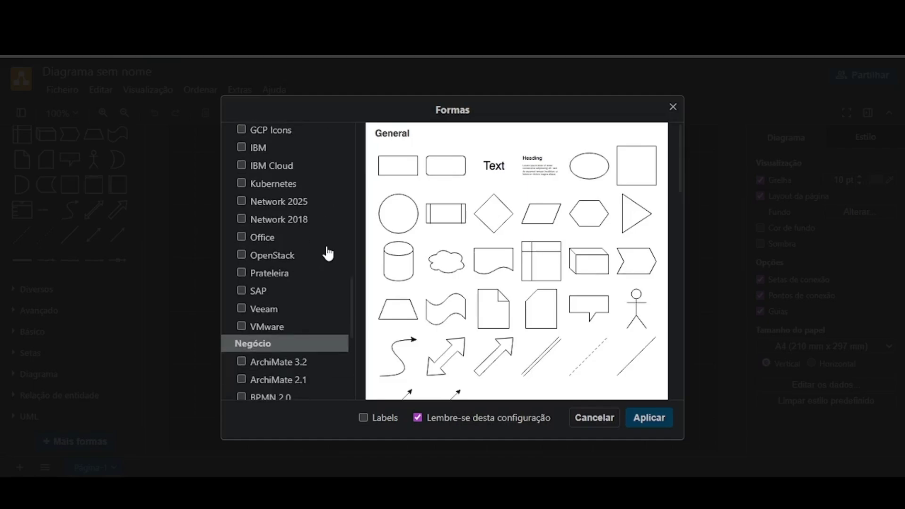
scroll(328, 247, down, 5)
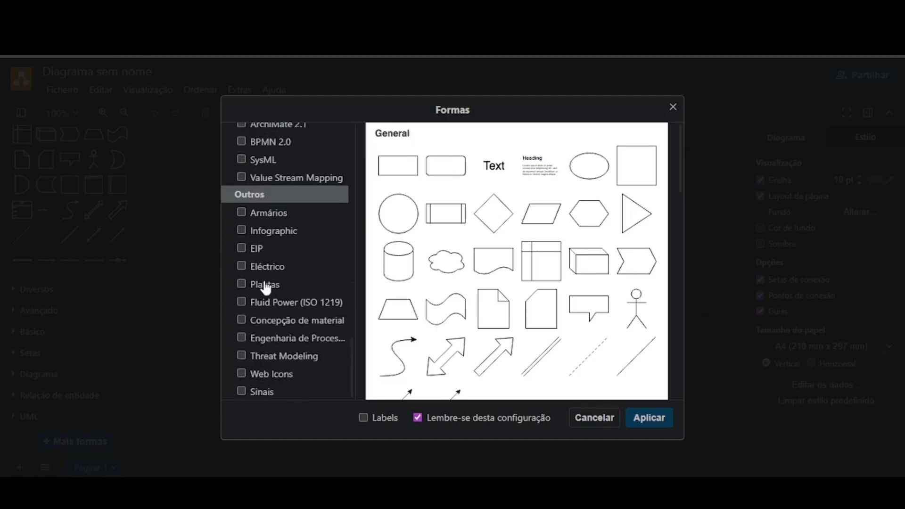
mouse_move(259, 272)
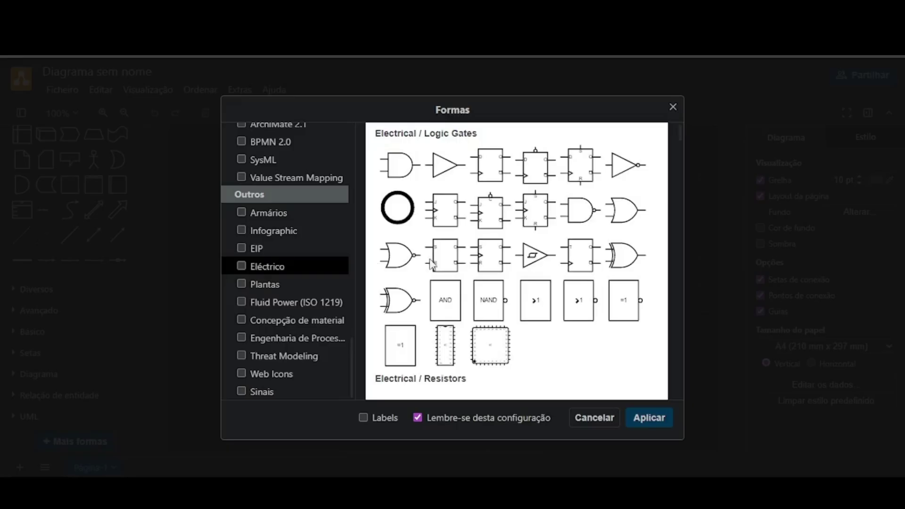
scroll(476, 257, down, 5)
scroll(544, 274, down, 3)
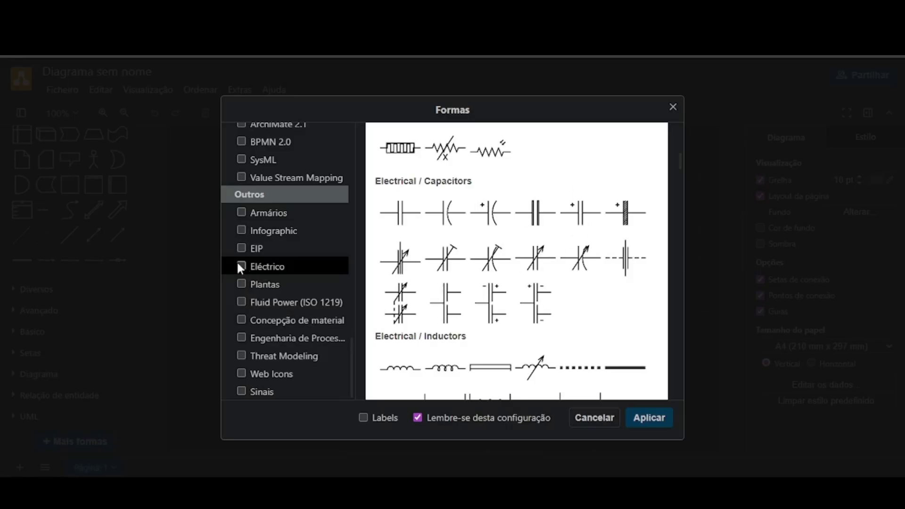
click(656, 424)
Expand the Electrical / Resistors, Electrical / Capacitors and Electrical / Inductors shape groups
scroll(76, 324, up, 2)
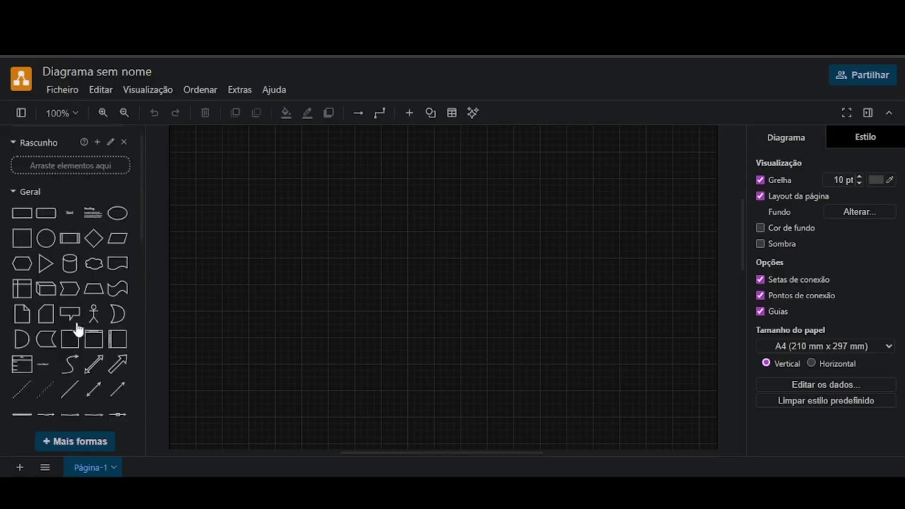
scroll(76, 324, down, 3)
scroll(87, 267, down, 1)
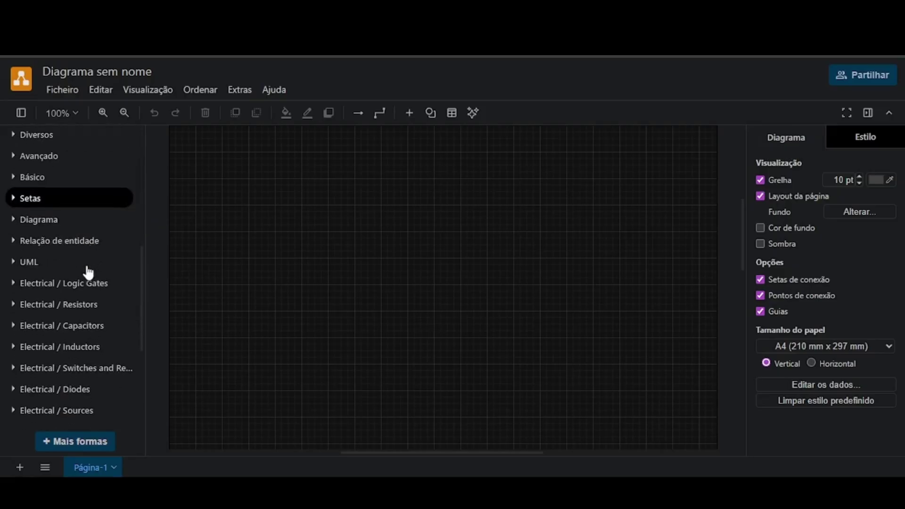
scroll(18, 292, down, 1)
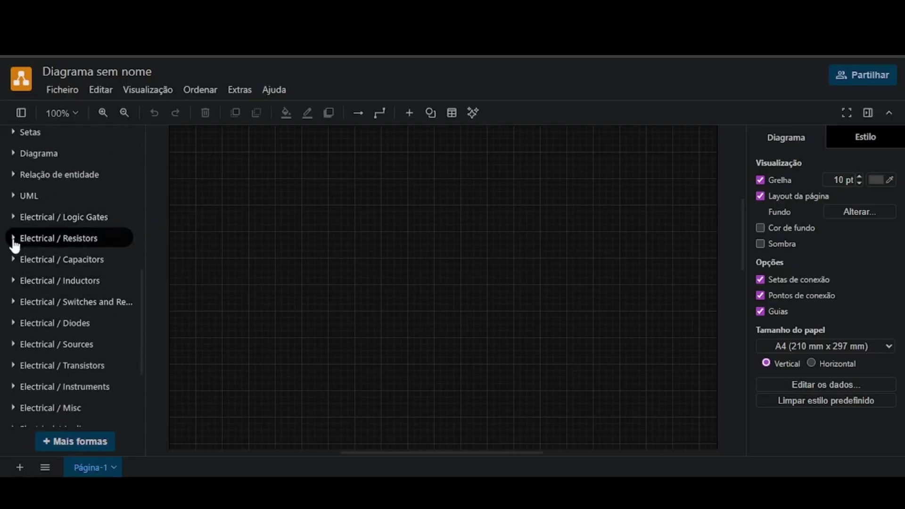
click(14, 240)
scroll(63, 286, down, 1)
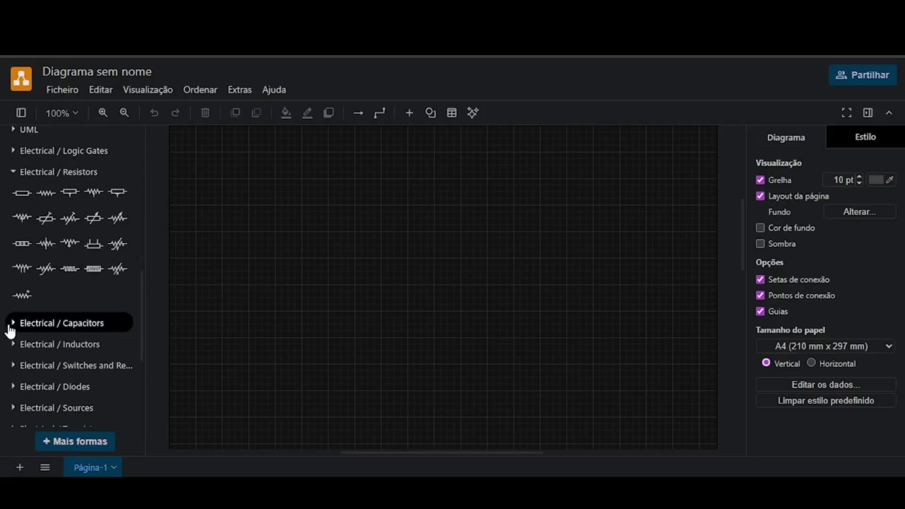
click(23, 322)
scroll(27, 315, down, 2)
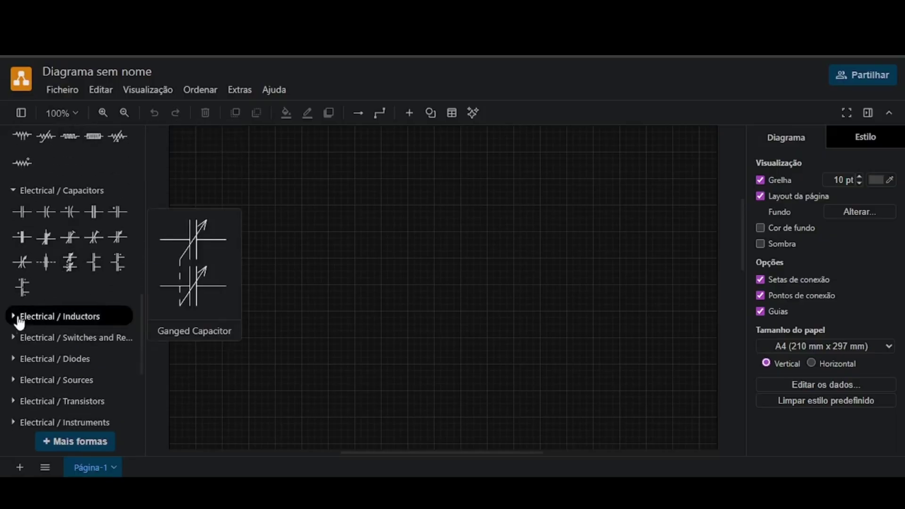
click(27, 319)
scroll(95, 273, down, 1)
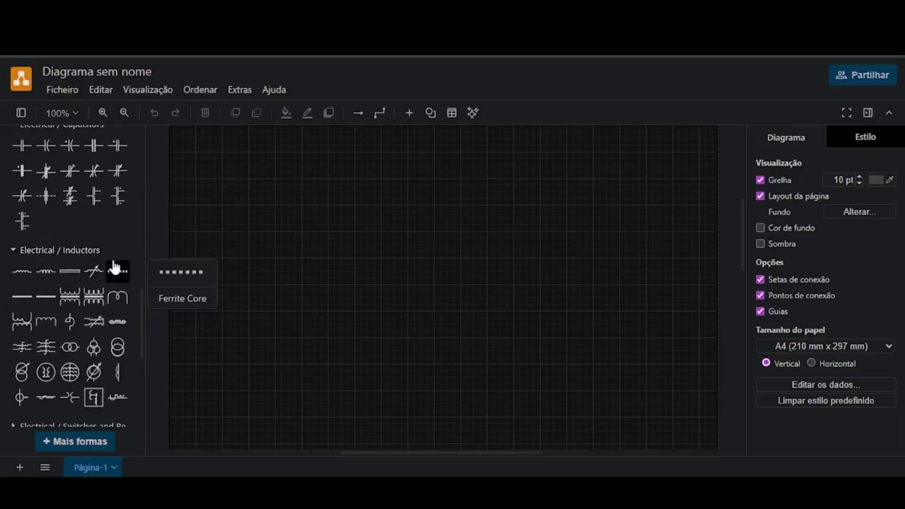
Place a zigzag resistor on the canvas, rotate it to vertical and move it to the upper middle of the page
scroll(126, 252, up, 2)
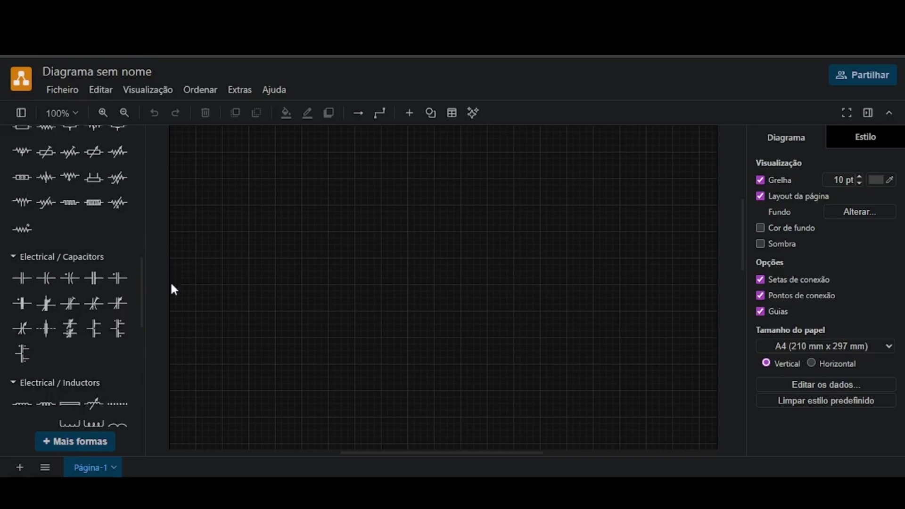
scroll(30, 274, up, 1)
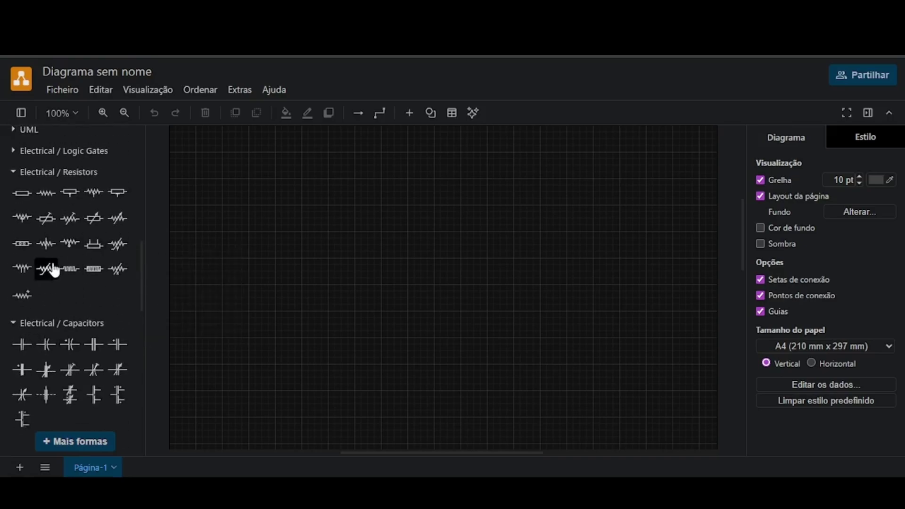
drag(49, 194, 442, 288)
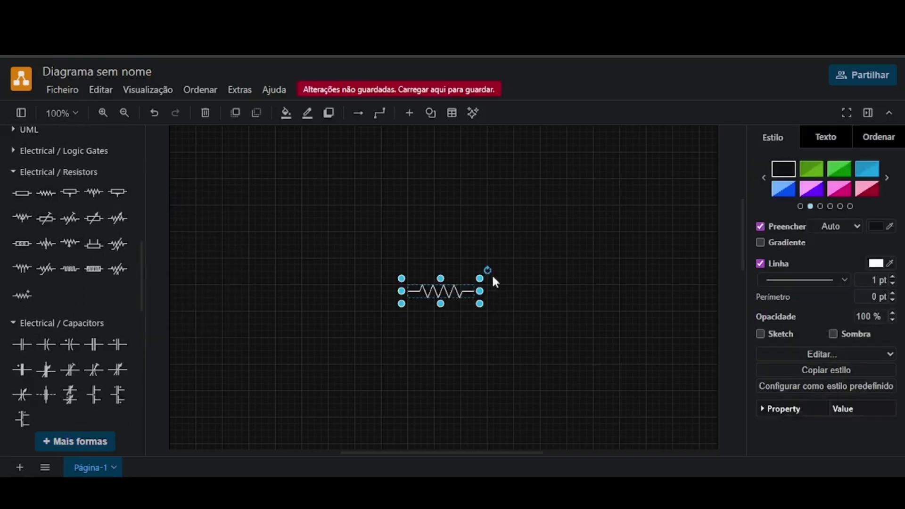
drag(487, 270, 497, 298)
drag(453, 347, 460, 336)
drag(430, 282, 391, 222)
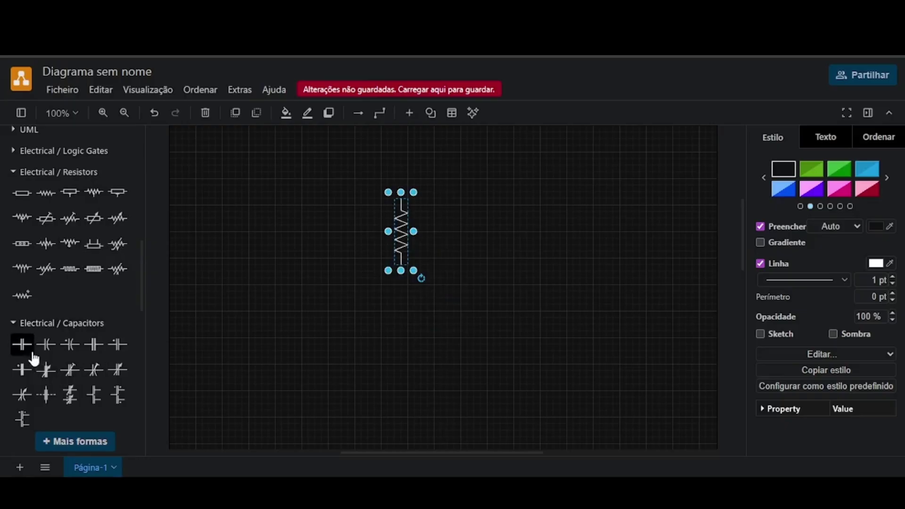
Place a plain two-plate capacitor beside the resistor, rotate it to vertical and adjust its position
drag(24, 350, 500, 231)
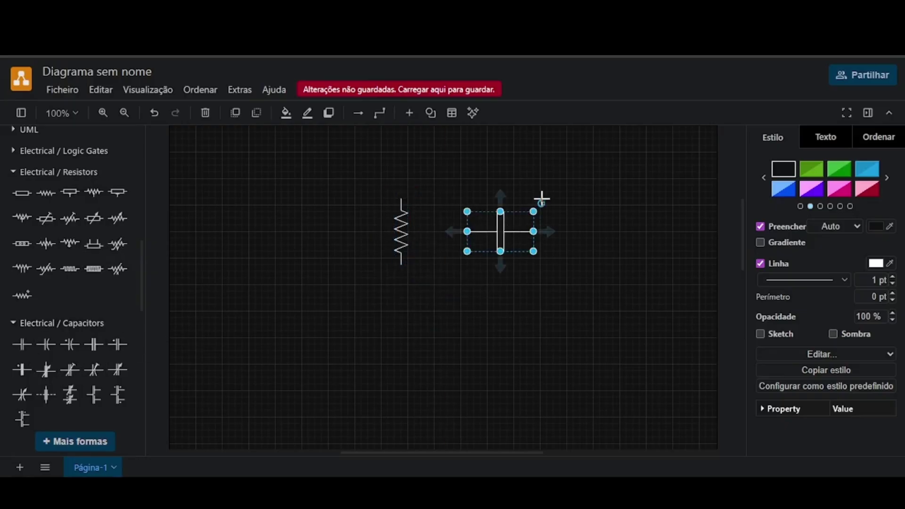
drag(541, 203, 535, 282)
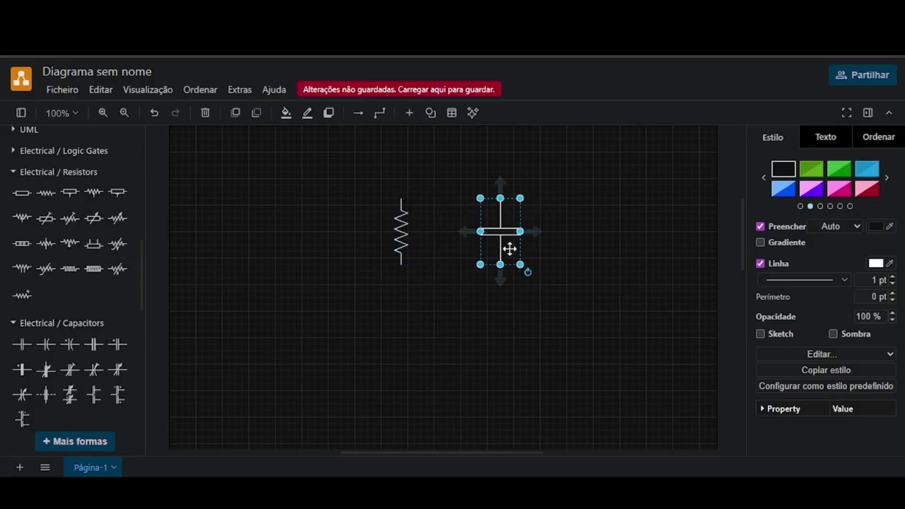
drag(507, 247, 514, 219)
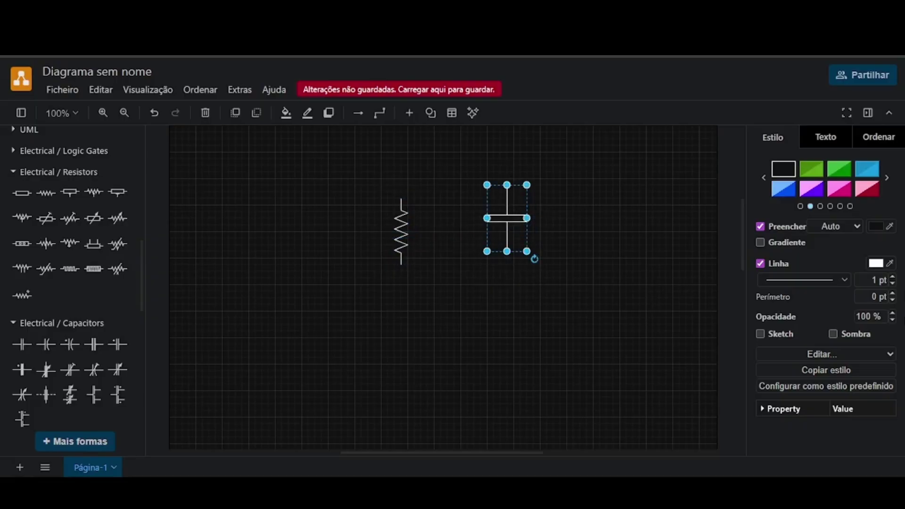
Try green and red preset colour styles on the capacitor and return it to the default black style
click(837, 172)
click(862, 190)
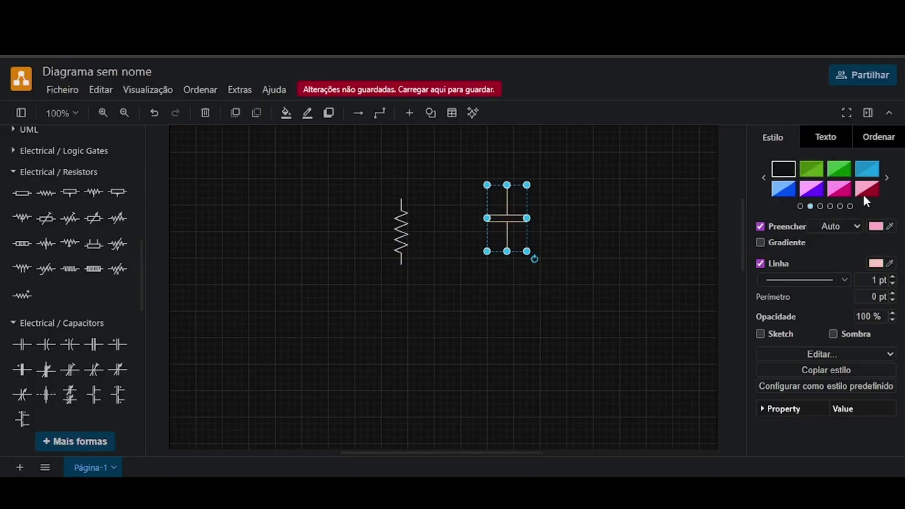
click(783, 169)
Try short-dashed, longer-dashed and dash-dot line patterns on the capacitor and return it to a solid line
click(827, 281)
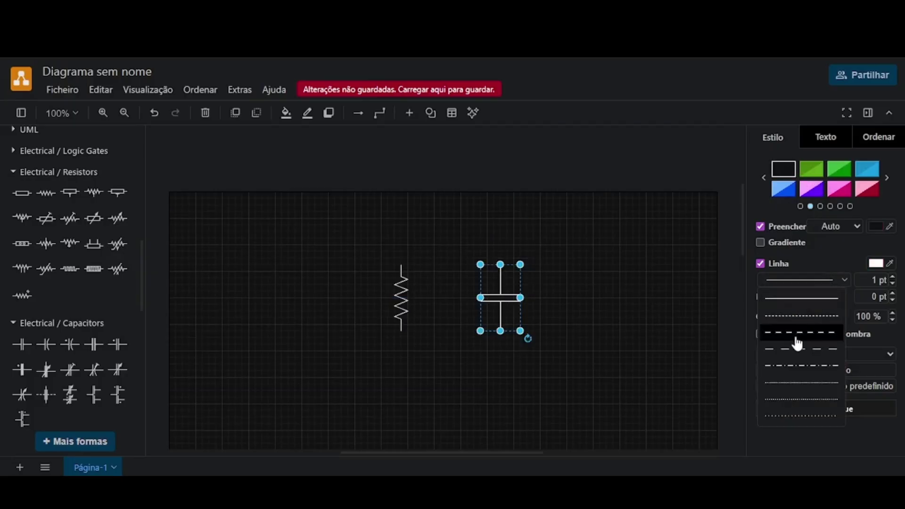
click(805, 317)
click(813, 284)
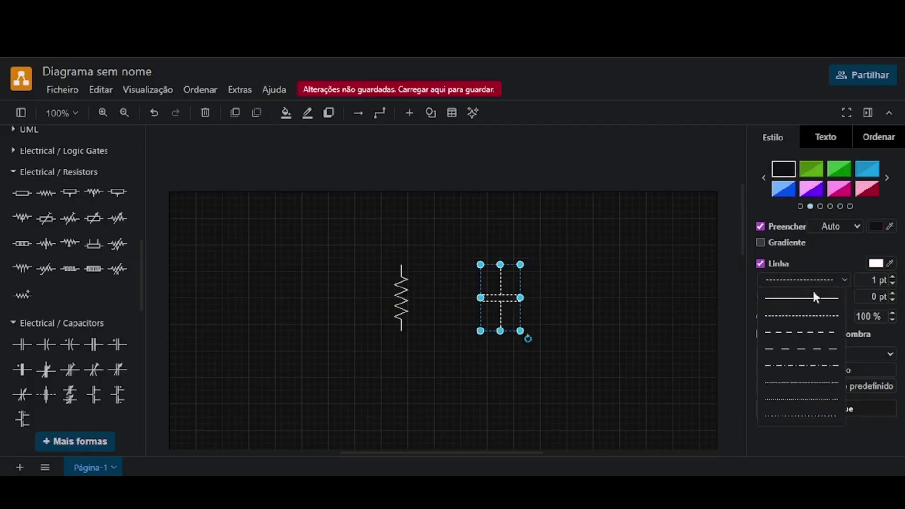
click(814, 334)
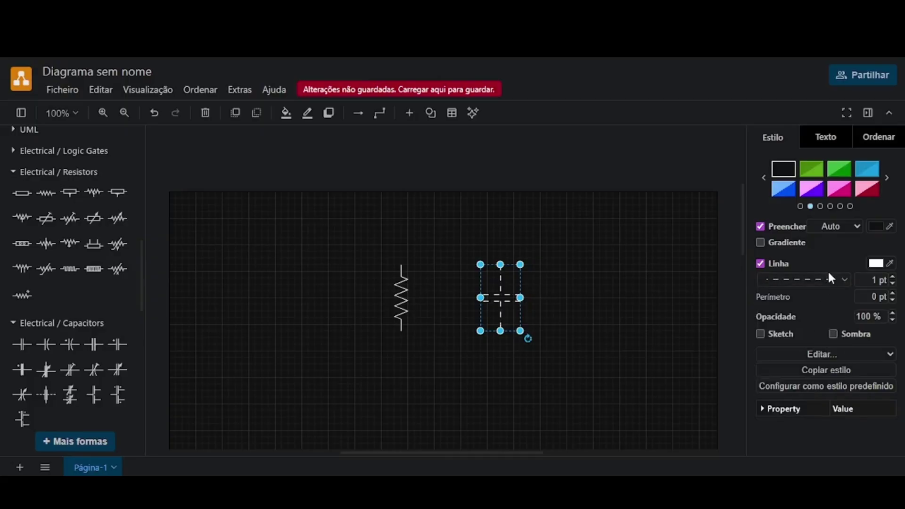
click(827, 280)
click(813, 365)
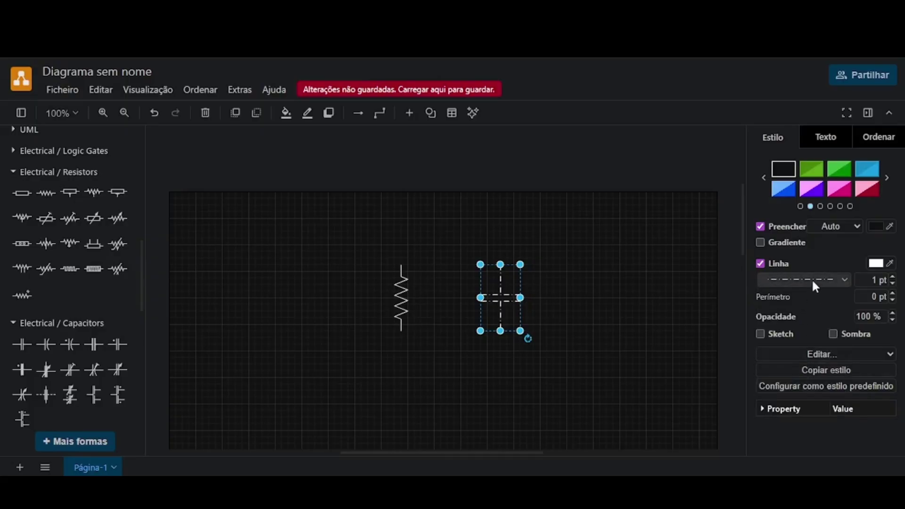
click(812, 278)
click(811, 301)
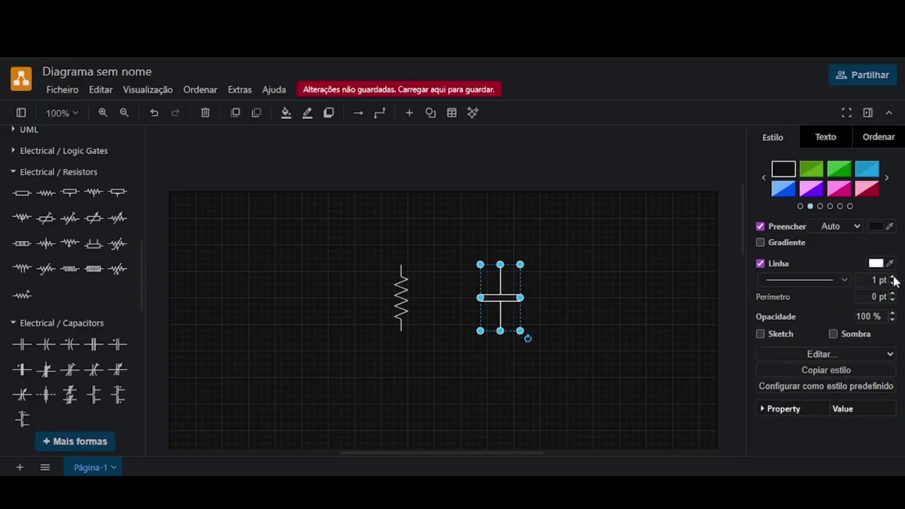
Try a 3 pt line width on the capacitor, set it back to 1 pt and deselect it
click(892, 277)
click(892, 278)
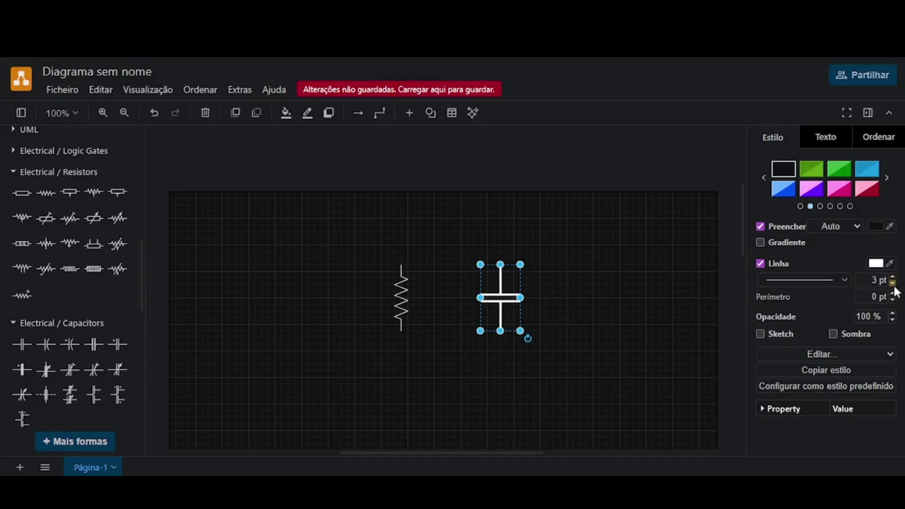
click(892, 283)
click(893, 283)
click(627, 291)
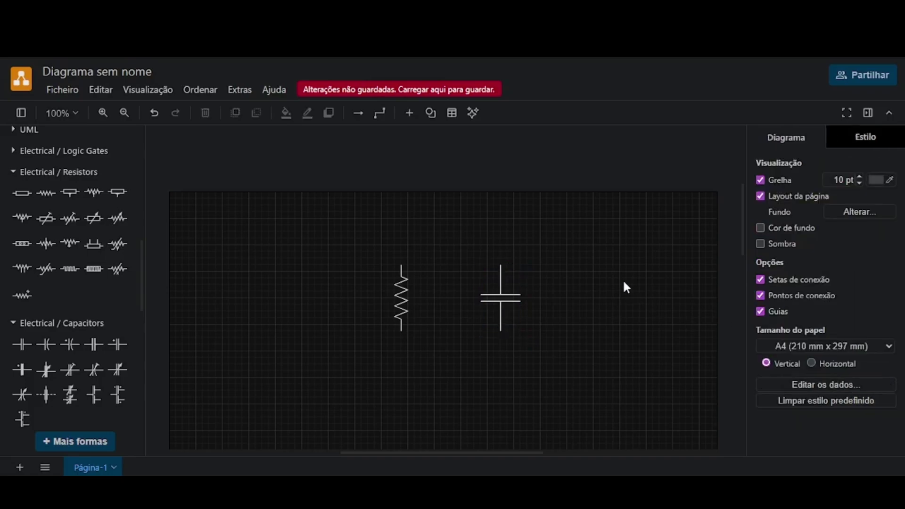
Place a looped inductor vertically to the right of the capacitor, and centre the capacitor between the resistor and the inductor
click(502, 288)
scroll(44, 275, down, 5)
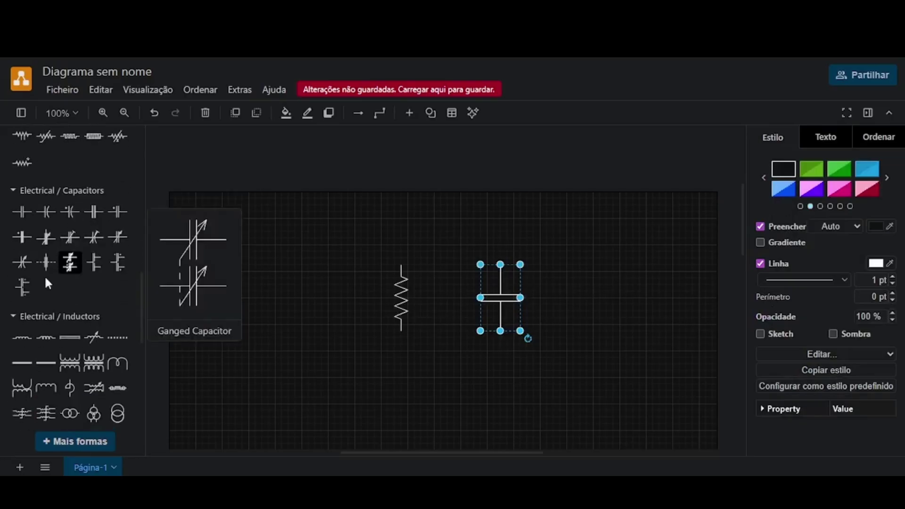
drag(41, 287, 639, 283)
drag(686, 264, 650, 325)
drag(641, 274, 574, 288)
drag(496, 301, 483, 306)
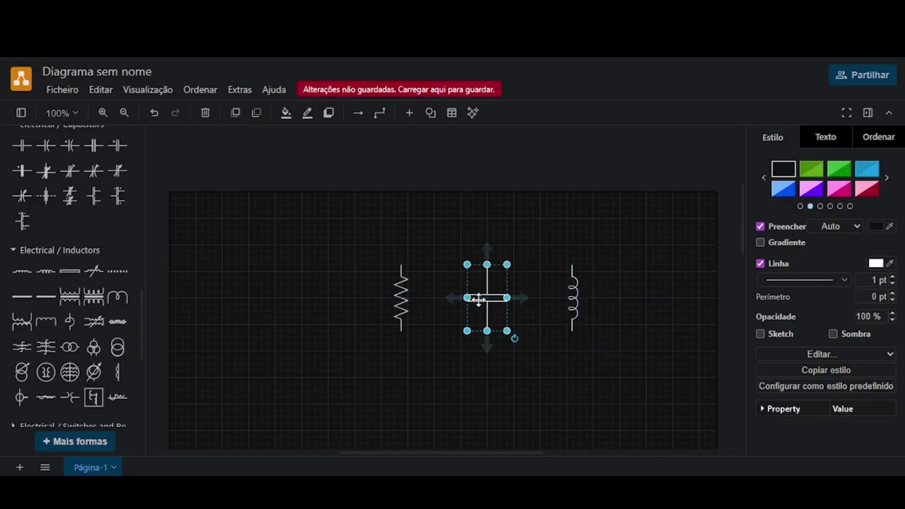
Place a battery symbol from the electrical sources library vertically to the left of the resistor, level with the other components
scroll(21, 316, down, 3)
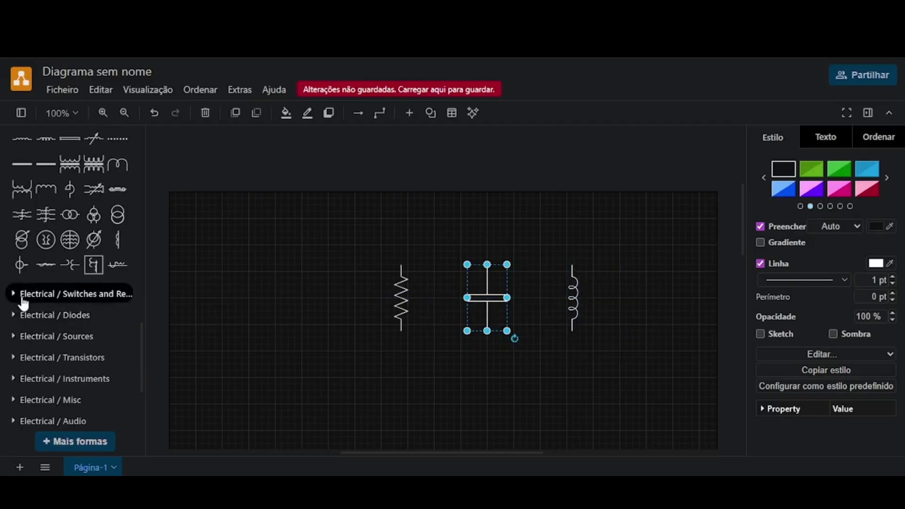
click(22, 333)
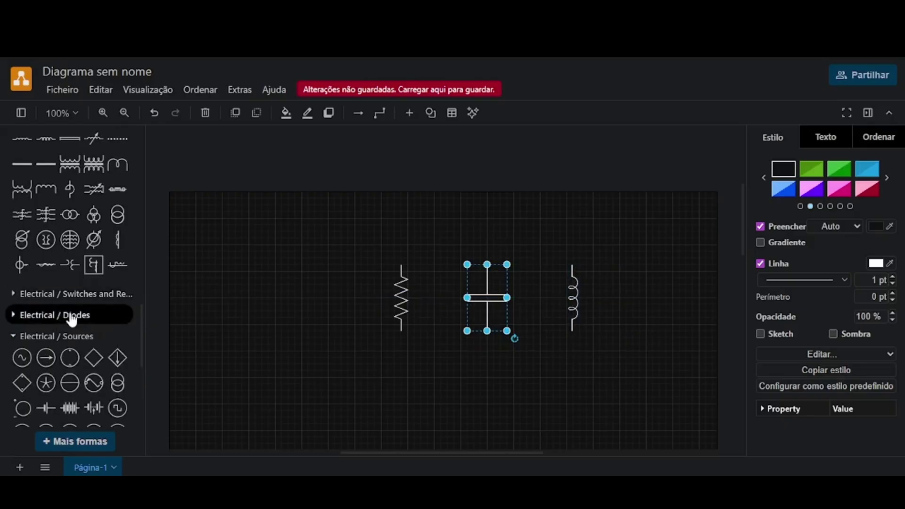
scroll(77, 313, down, 3)
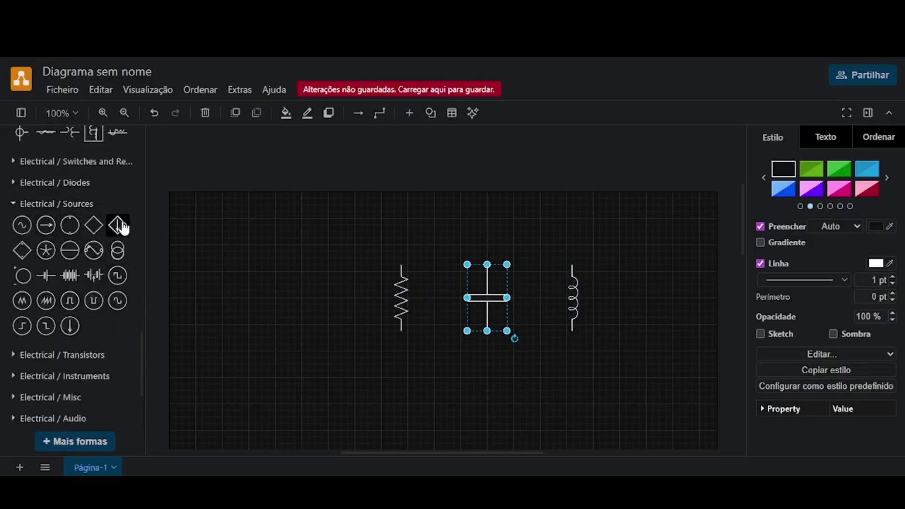
mouse_move(36, 257)
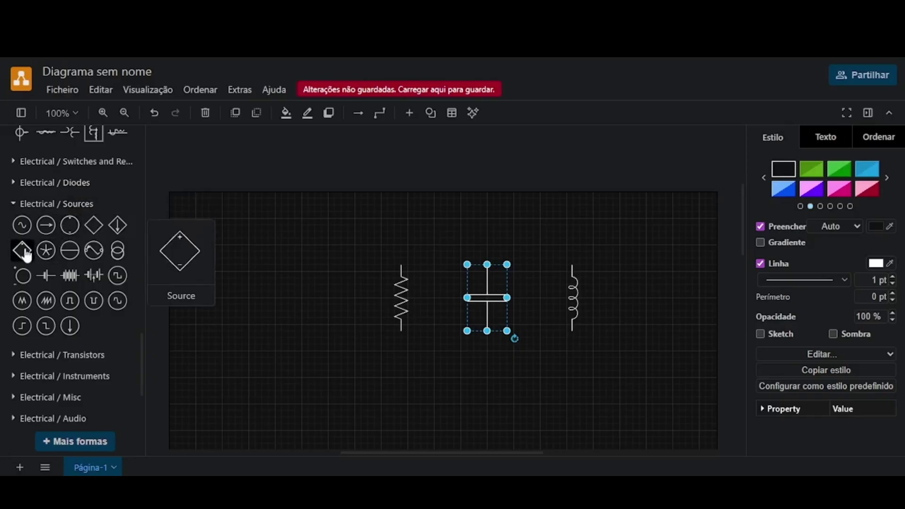
drag(47, 277, 285, 274)
drag(356, 269, 277, 244)
Draw a straight horizontal wire above the components, spanning from the battery to the inductor
scroll(78, 314, up, 3)
scroll(78, 314, up, 15)
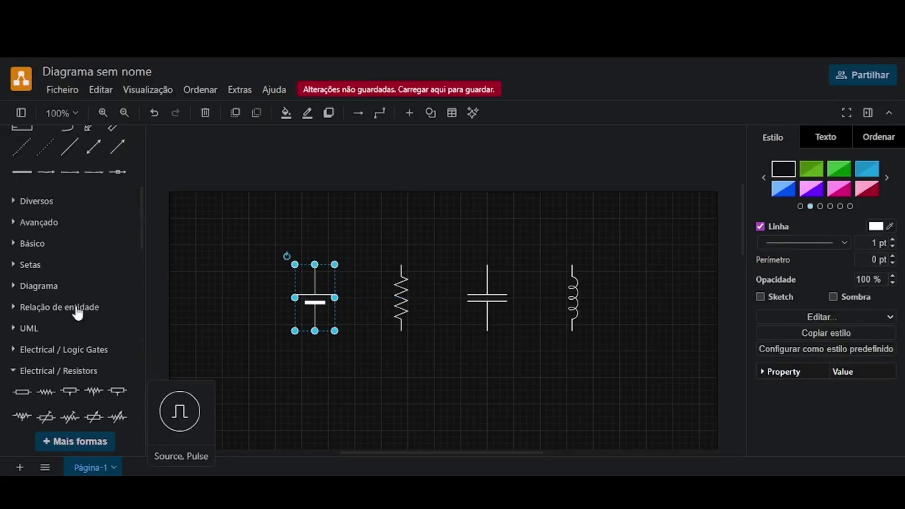
scroll(78, 313, down, 3)
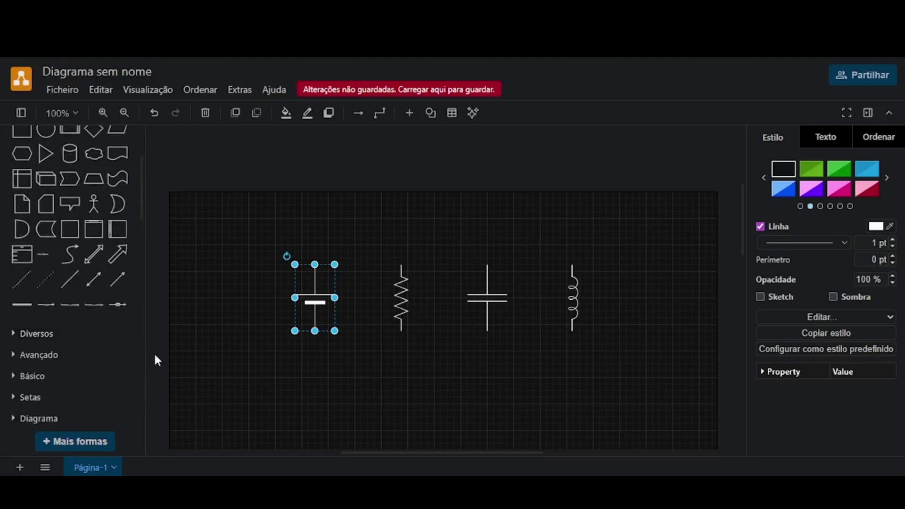
click(153, 352)
click(69, 281)
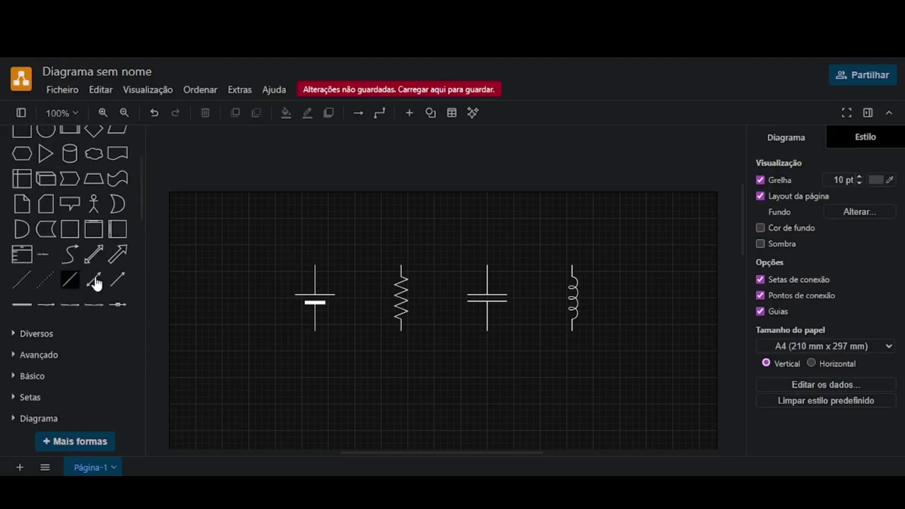
drag(444, 287, 434, 264)
drag(428, 304, 315, 264)
drag(460, 271, 401, 264)
click(488, 265)
drag(466, 244, 527, 364)
click(443, 264)
click(527, 265)
Duplicate the top wire below the components as the bottom wire and delete the surplus copy
key(ctrl+c)
key(ctrl+v)
click(317, 264)
drag(317, 265, 287, 252)
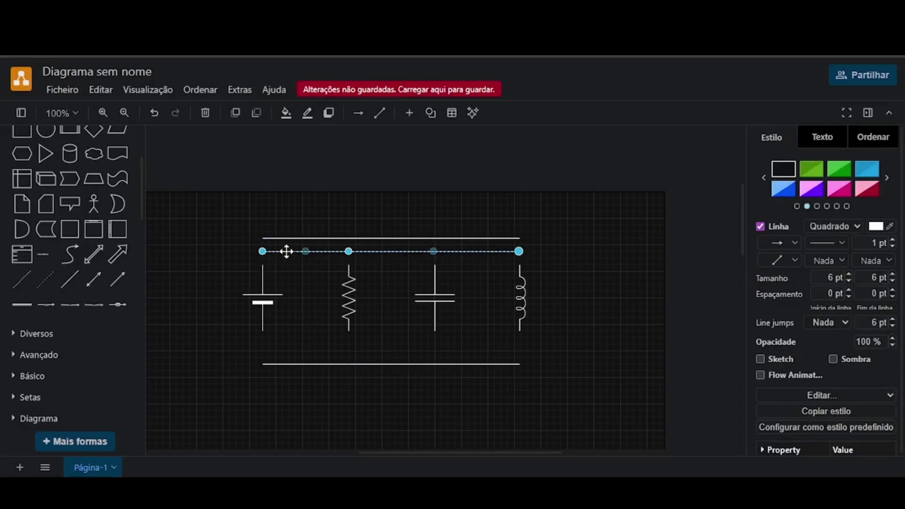
key(Delete)
Draw a straight vertical wire from the battery's upper terminal to the left end of the top wire
click(70, 280)
drag(452, 281, 287, 241)
drag(262, 266, 263, 238)
drag(295, 233, 260, 254)
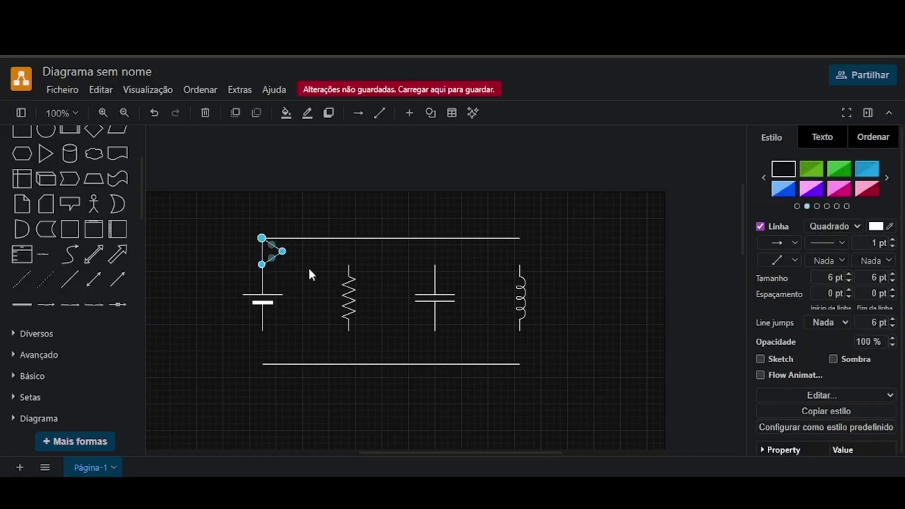
click(308, 267)
Nudge the battery and its vertical wire into exact alignment with each other and with the end of the top wire
scroll(270, 272, up, 9)
click(242, 304)
key(Left)
scroll(409, 261, up, 1)
click(232, 282)
click(285, 299)
scroll(285, 300, down, 1)
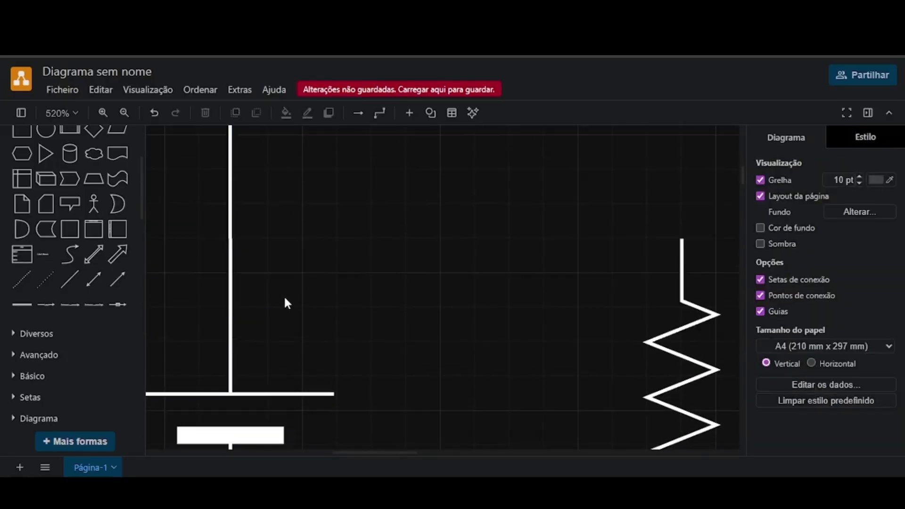
click(285, 299)
key(Right)
scroll(323, 241, up, 3)
click(245, 301)
scroll(297, 197, down, 4)
mouse_move(269, 193)
mouse_down()
mouse_move(253, 191)
mouse_move(270, 192)
mouse_up()
scroll(282, 235, down, 3)
Copy the vertical wire to between the top wire and the resistor, and align the resistor's upper lead with it
click(218, 231)
key(ctrl+v)
drag(241, 241, 370, 219)
scroll(369, 265, up, 7)
click(375, 200)
click(370, 278)
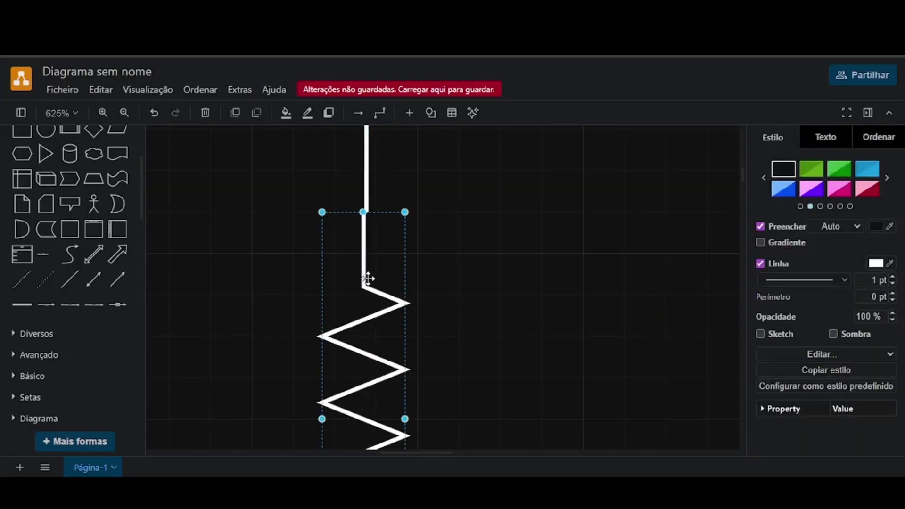
click(420, 274)
scroll(424, 246, up, 3)
scroll(424, 247, down, 2)
click(375, 264)
click(502, 234)
scroll(502, 234, down, 8)
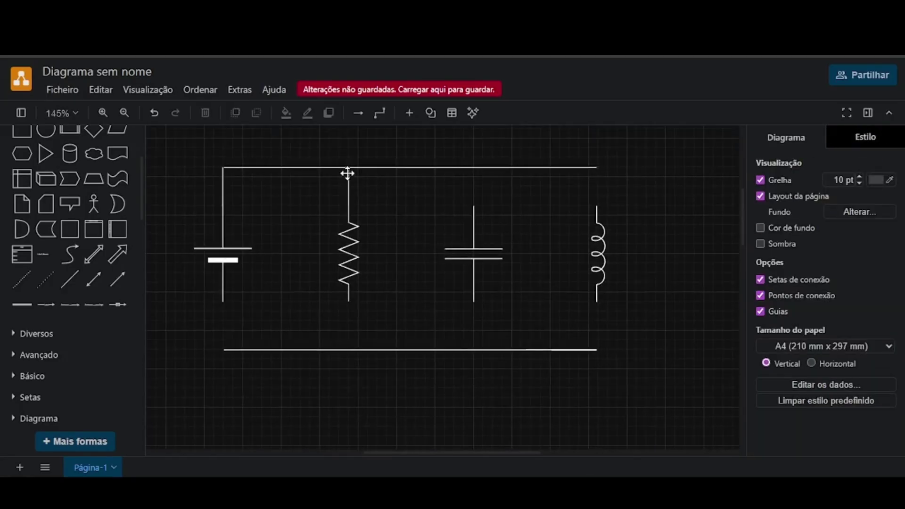
Paste copies of the vertical wire between the top wire and the upper leads of the inductor and the capacitor
click(347, 174)
key(ctrl+v)
drag(354, 186, 597, 186)
click(474, 188)
key(ctrl+v)
Close the top wire's right corner and nudge the inductor right until its upper lead lines up with the vertical wire
scroll(608, 179, up, 7)
click(594, 189)
drag(573, 332, 606, 333)
click(681, 272)
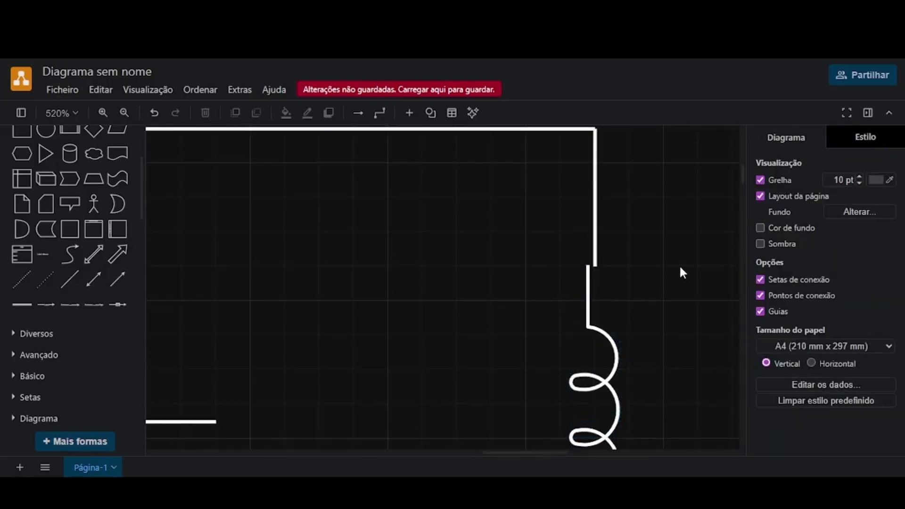
scroll(681, 269, right, 1)
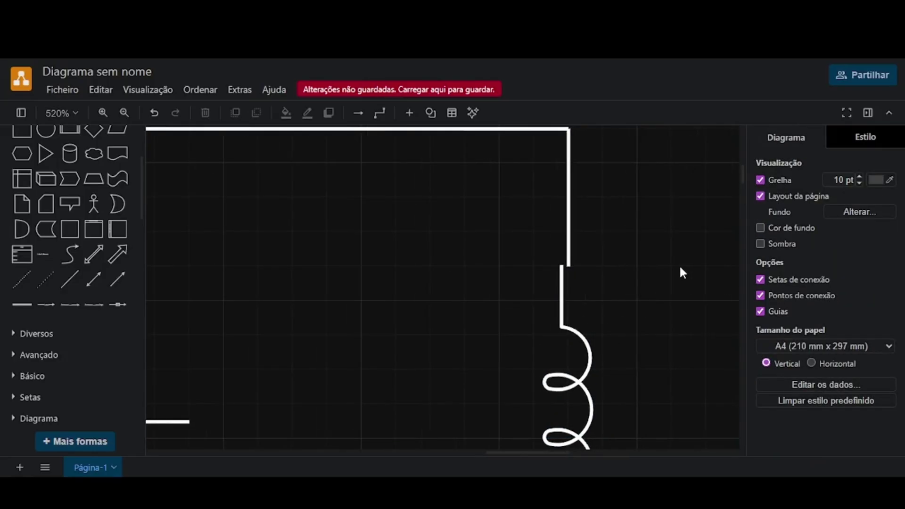
click(569, 319)
key(Right)
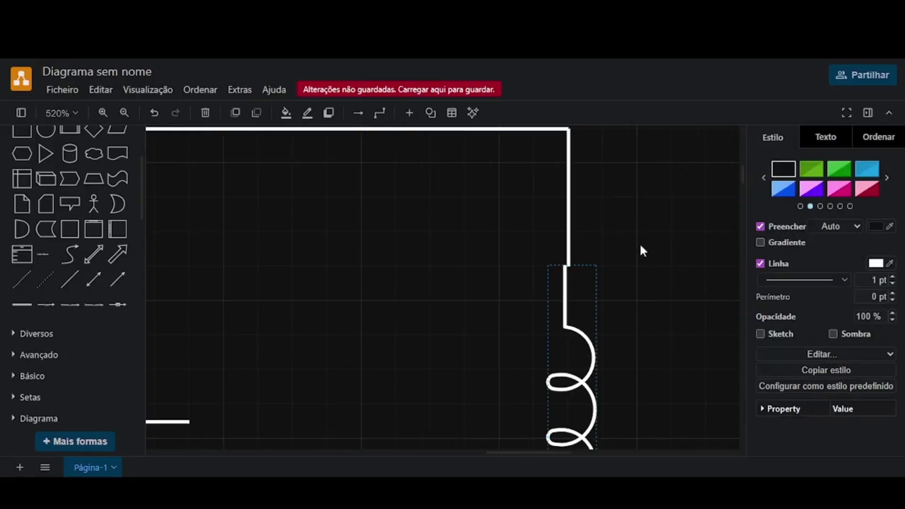
click(411, 240)
scroll(412, 239, down, 5)
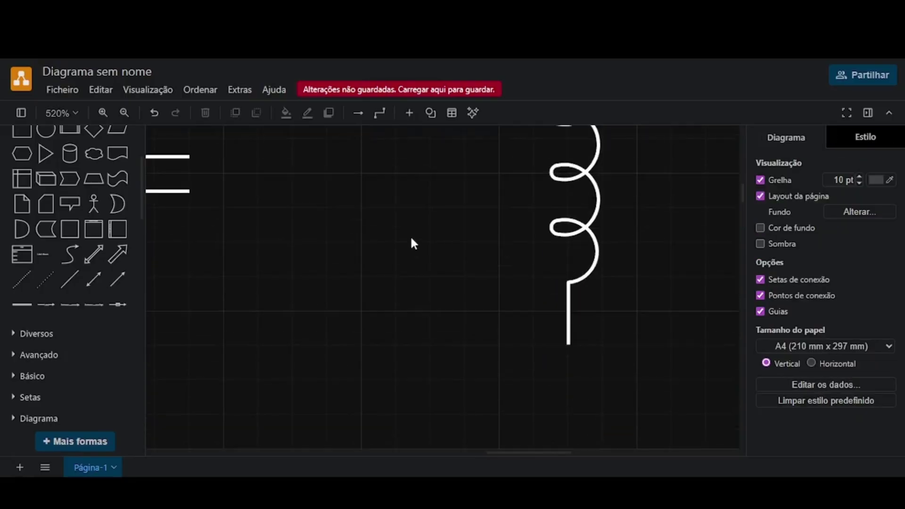
Duplicate the four upper vertical wires and align the copies with the lower leads of the battery, resistor, capacitor and inductor
ctrl+scroll(410, 239, down, 8)
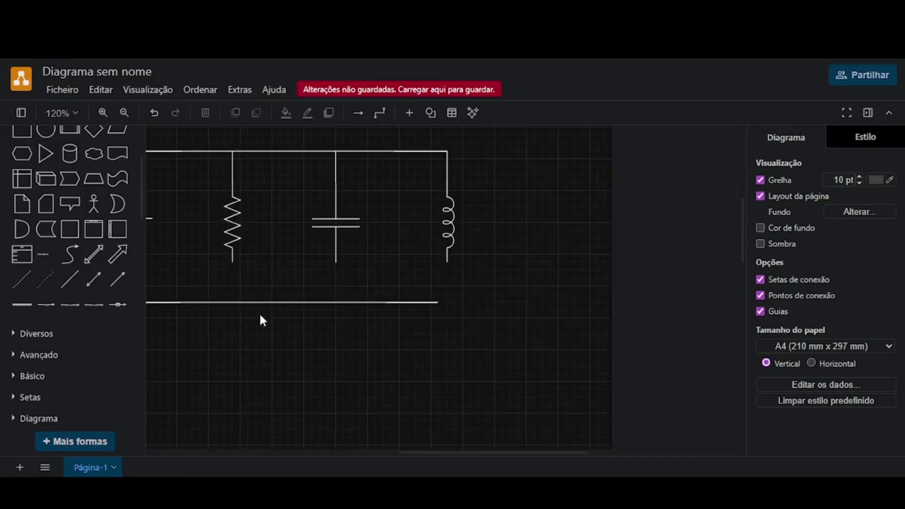
click(447, 165)
shift+click(335, 164)
shift+click(232, 164)
scroll(232, 170, left, 3)
shift+click(266, 189)
key(ctrl+v)
drag(396, 226, 369, 297)
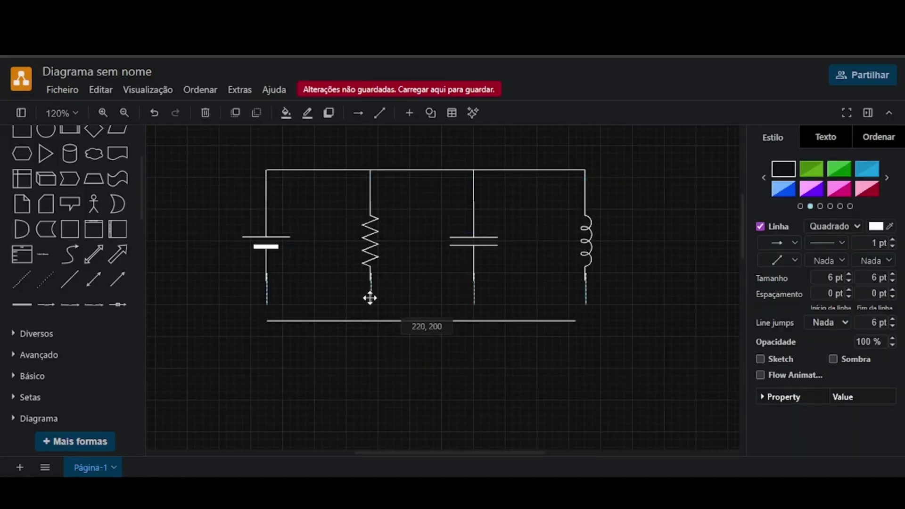
scroll(290, 301, up, 4)
scroll(476, 254, up, 4)
key(Left)
click(475, 253)
Move the bottom wire up to meet the four lower vertical wires and extend its right end to the inductor's wire
scroll(476, 253, down, 4)
drag(417, 279, 415, 264)
scroll(215, 264, up, 8)
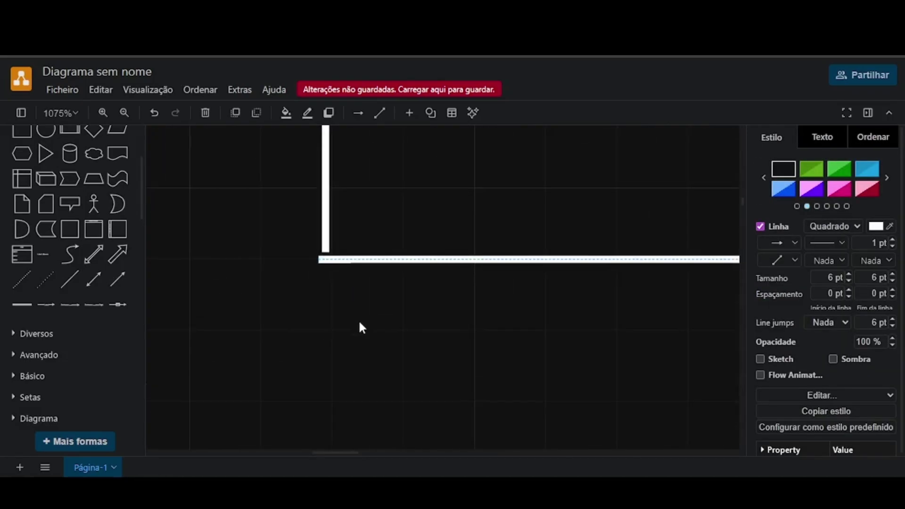
key(Up)
key(Right)
click(386, 314)
scroll(386, 314, down, 10)
click(523, 383)
drag(545, 384, 562, 384)
click(479, 410)
scroll(480, 410, down, 3)
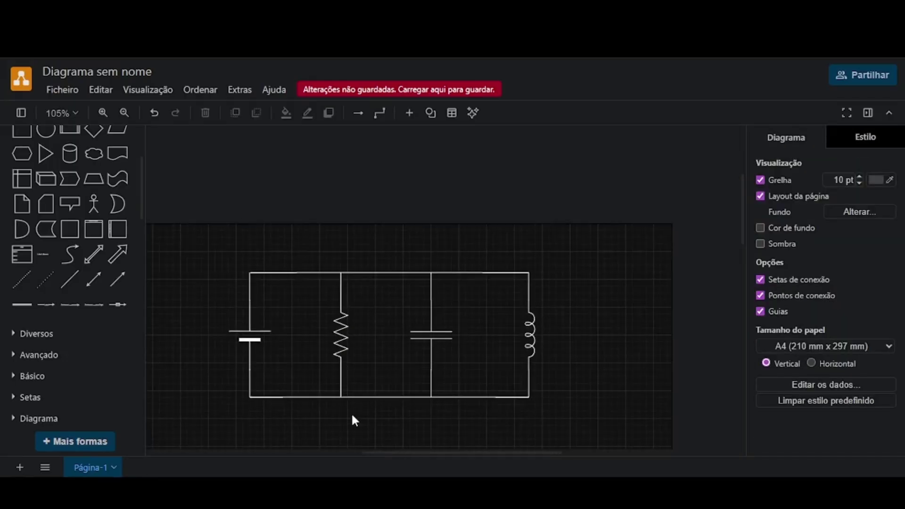
scroll(346, 351, down, 3)
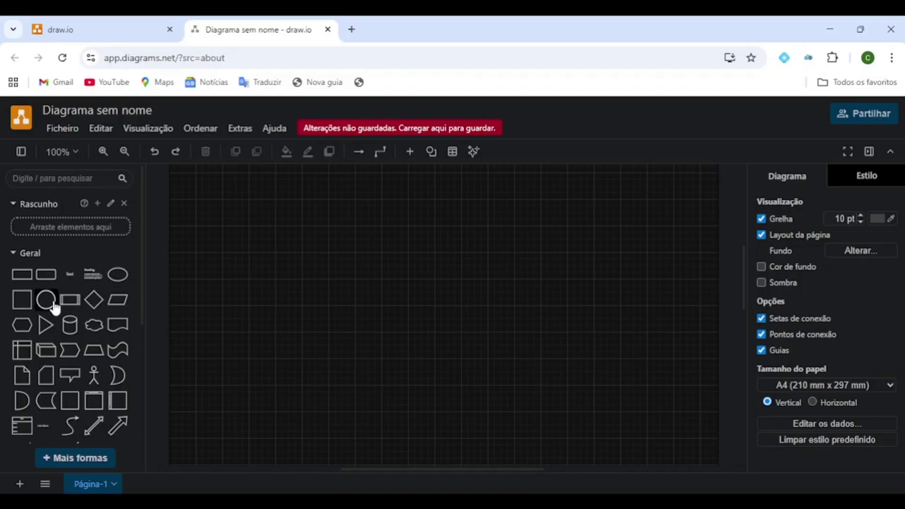
Place a circle in the upper-left area of the blank page and label it "Início"
drag(54, 306, 189, 194)
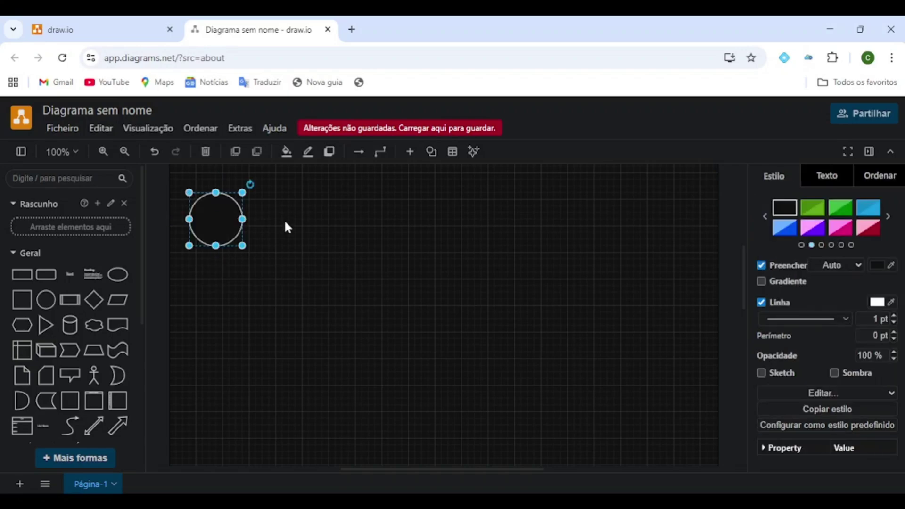
double_click(219, 220)
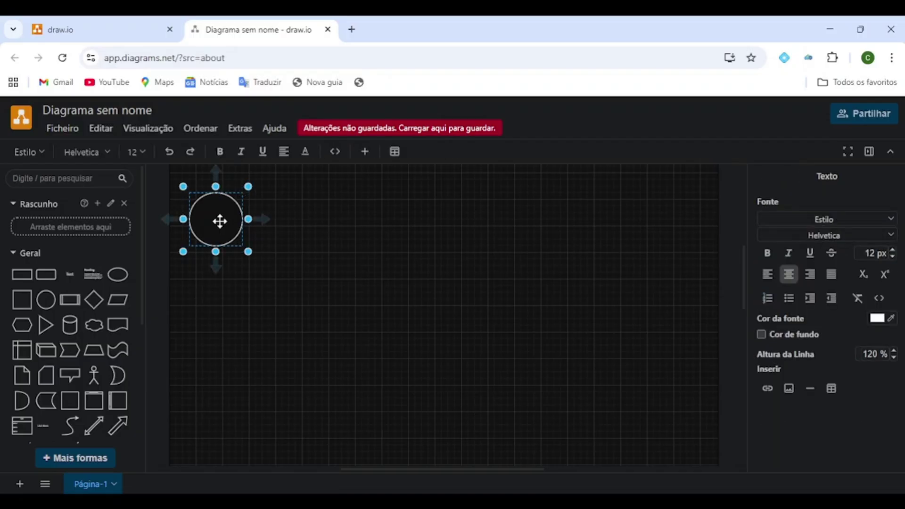
text(Início)
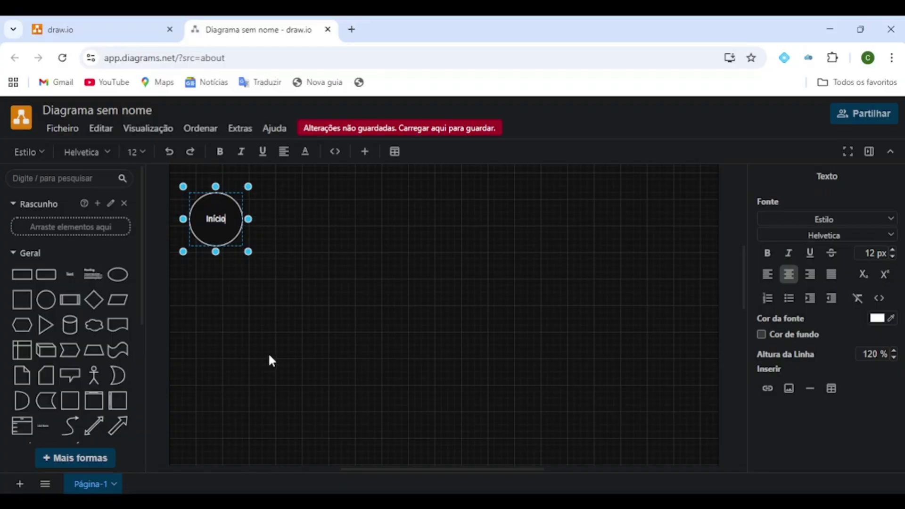
click(269, 356)
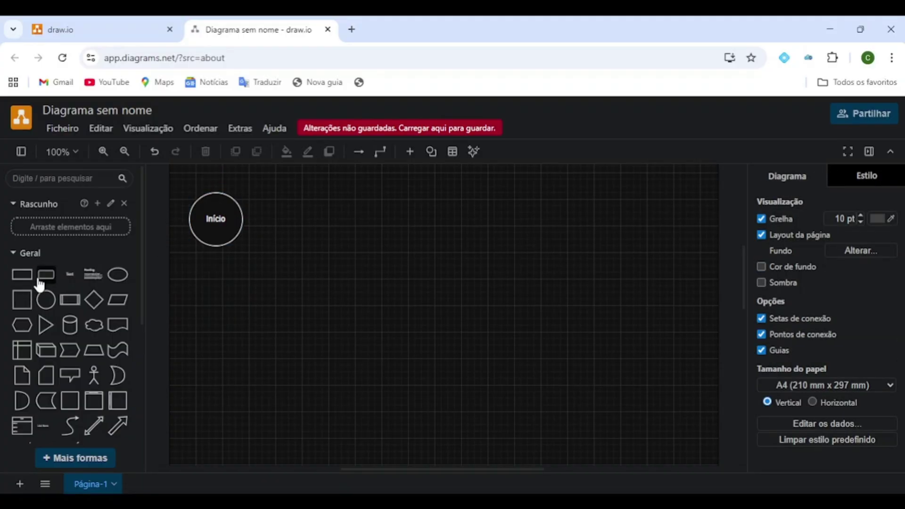
Place a rounded rectangle to the right of the circle and label it "Medir Tensão do Equipamento"
drag(38, 280, 311, 200)
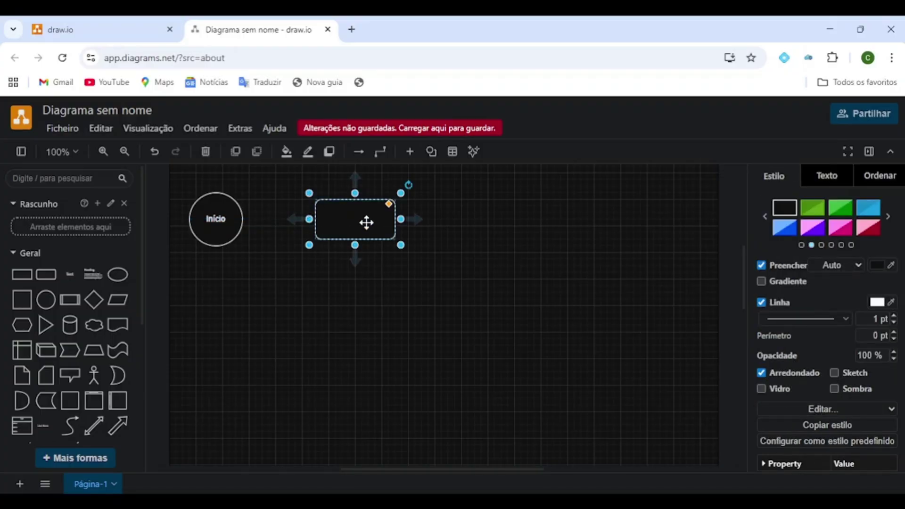
double_click(365, 223)
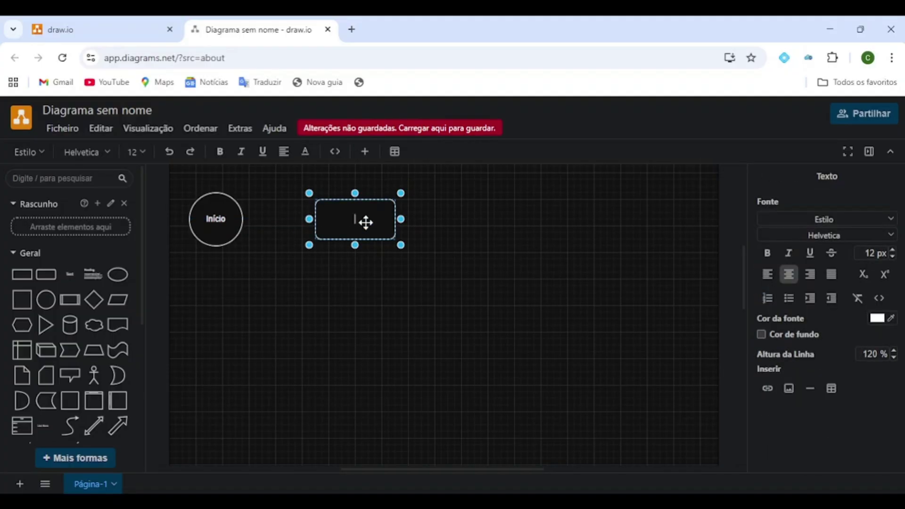
text(Medir Tensão do Equipamento)
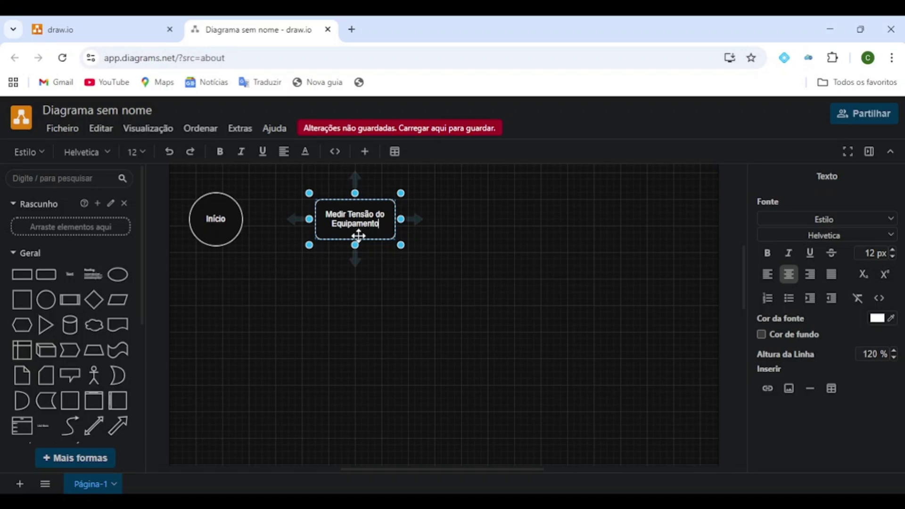
key(Escape)
click(401, 276)
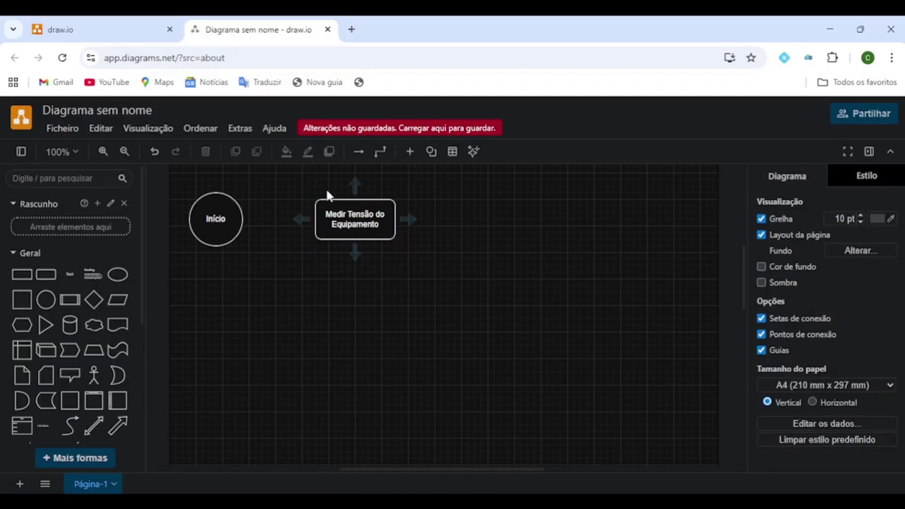
Connect the "Início" circle to the "Medir Tensão do Equipamento" rectangle with an arrow
click(224, 211)
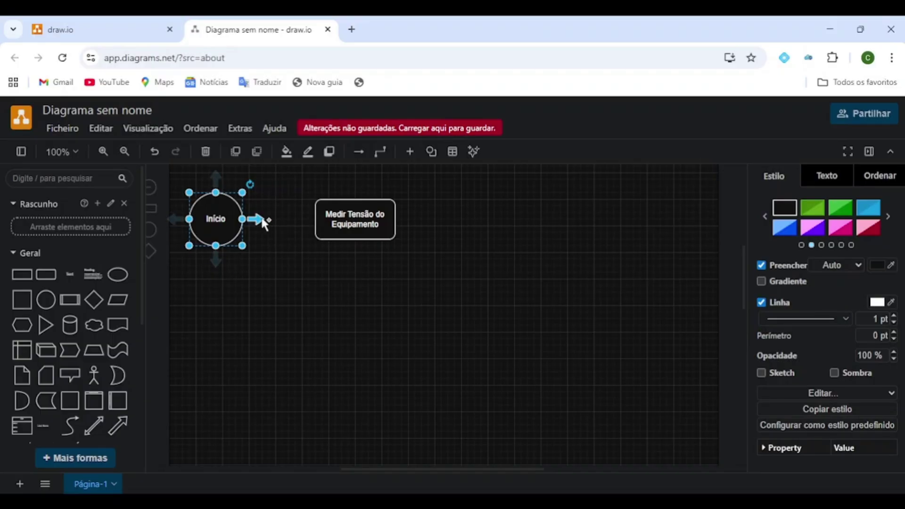
drag(261, 219, 315, 219)
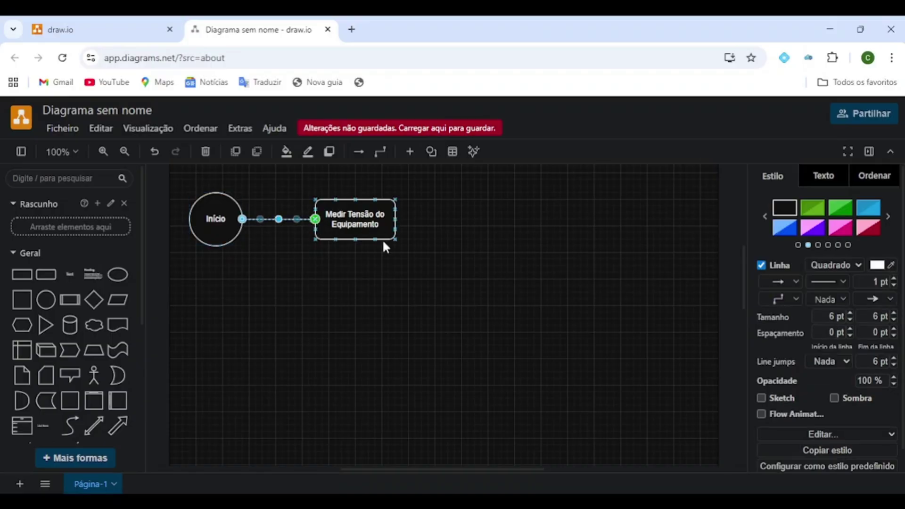
click(433, 208)
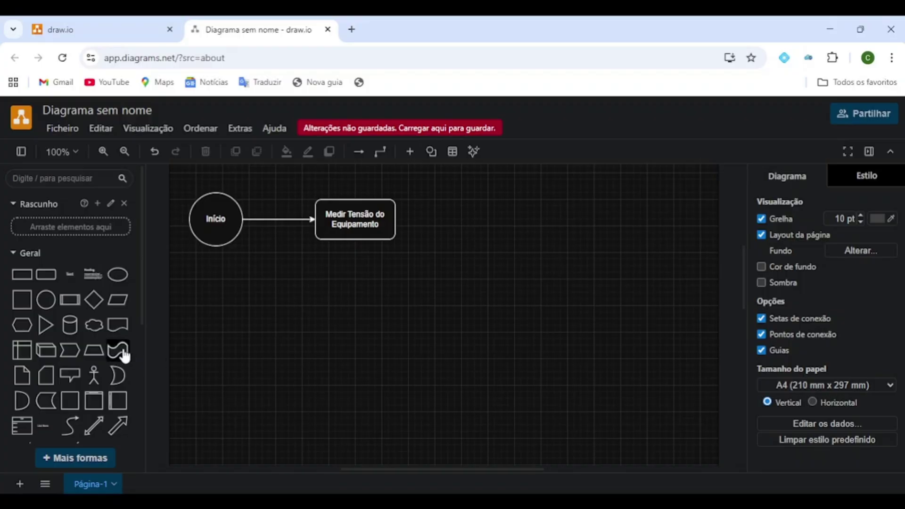
Place a diamond below the "Medir Tensão do Equipamento" rectangle and label it "Tensão Dentro do Limite?"
drag(97, 303, 328, 288)
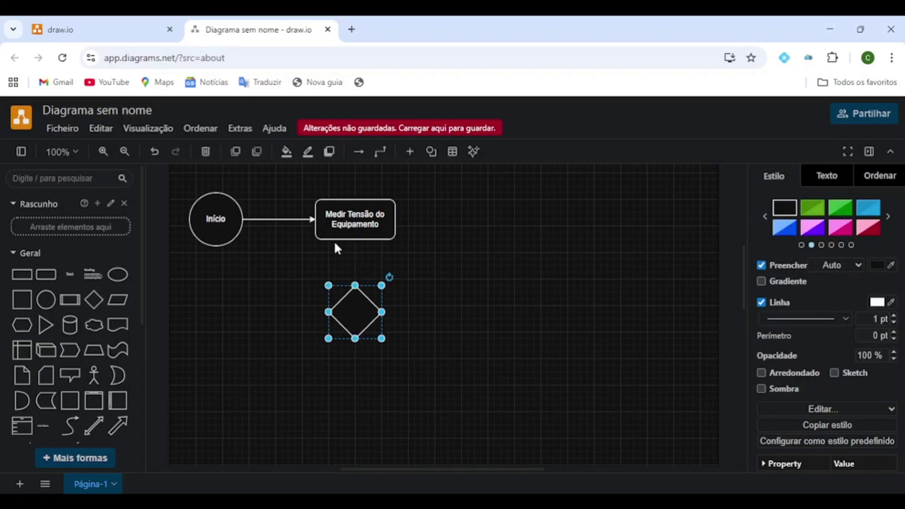
double_click(358, 309)
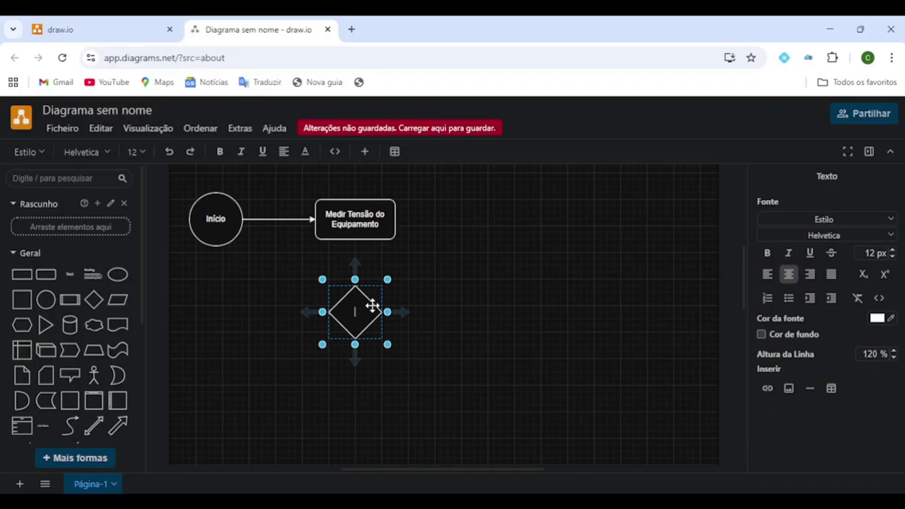
text(Tensão Dentro d)
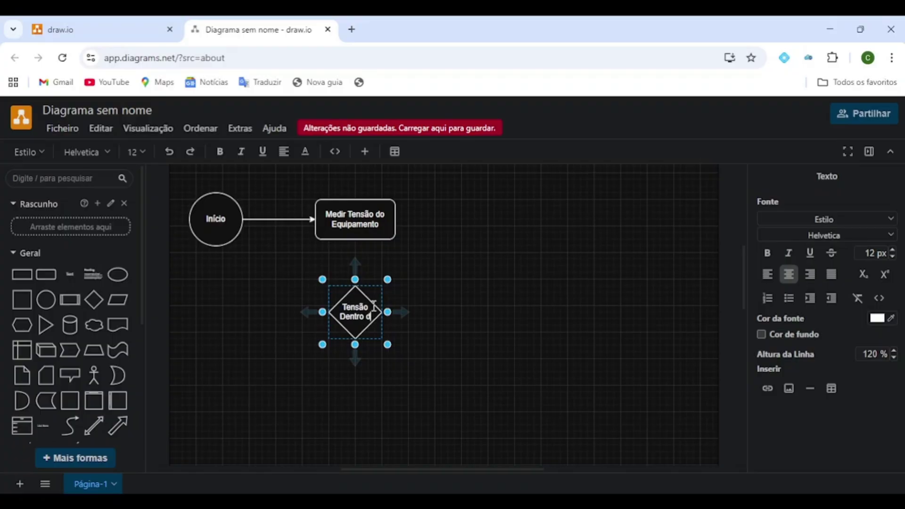
text(o LIMIT)
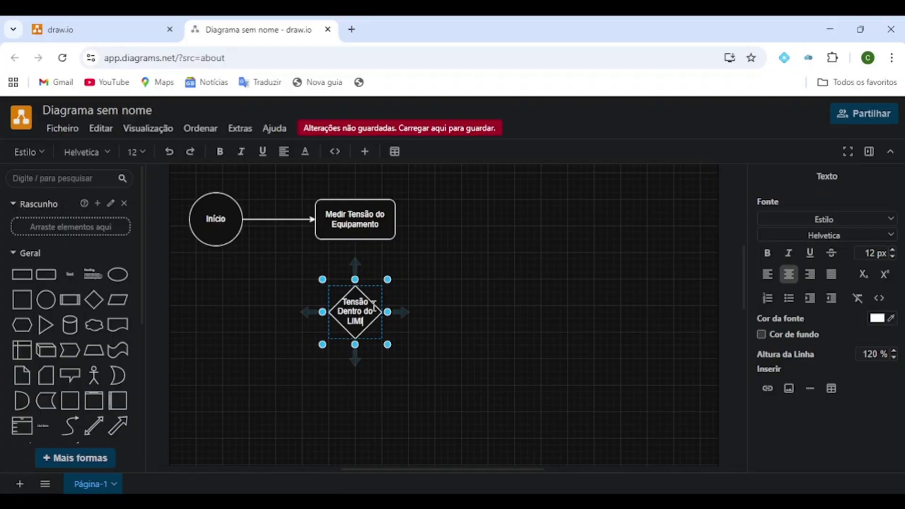
key(BackSpace)
key(BackSpace)
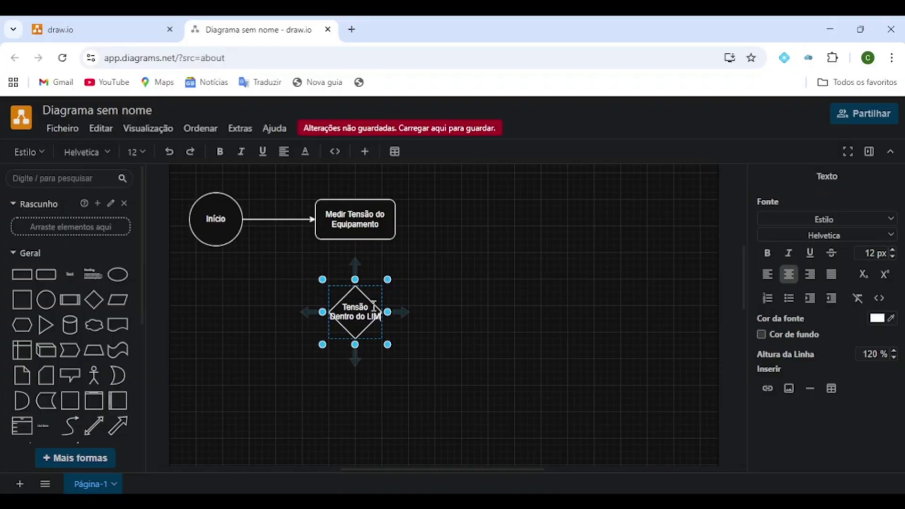
key(BackSpace)
key(BackSpace)
text(imir)
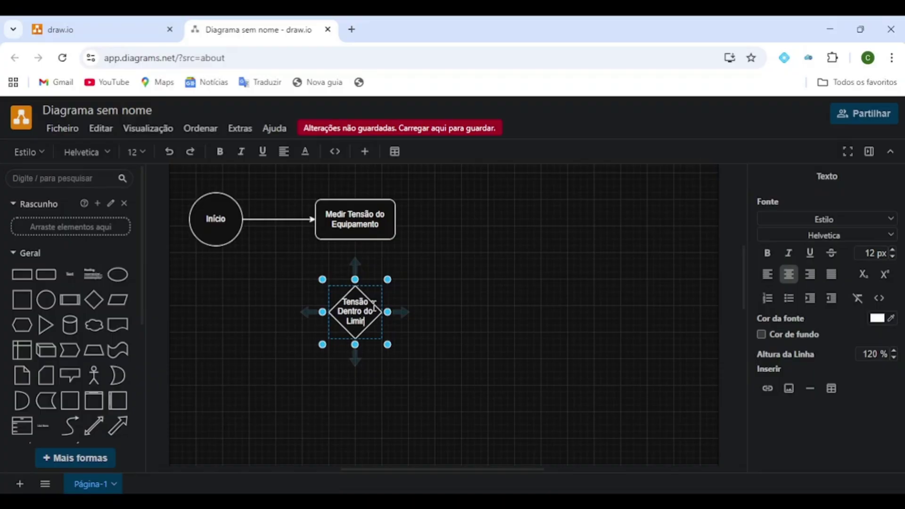
key(BackSpace)
text(te?)
click(423, 347)
Enlarge the diamond, centred under the "Medir Tensão do Equipamento" rectangle, and connect that rectangle to it with an arrow
click(354, 305)
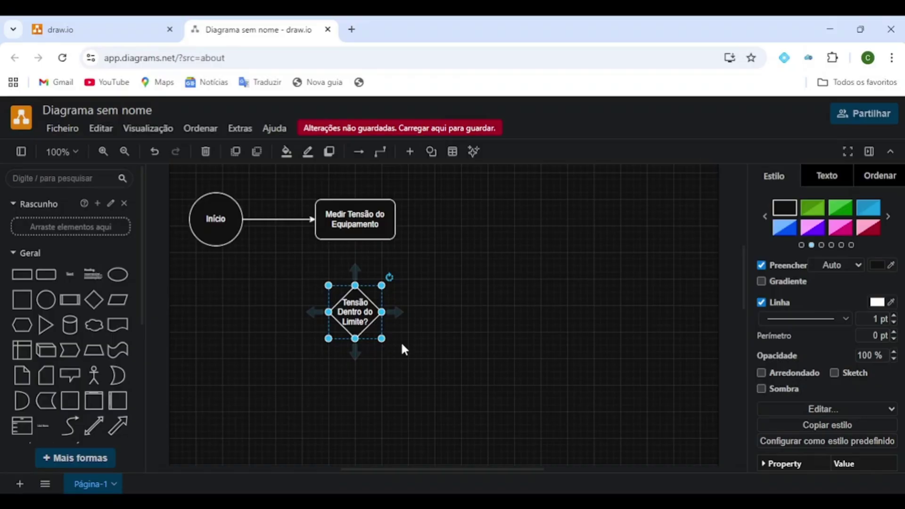
drag(382, 338, 413, 360)
drag(380, 334, 365, 320)
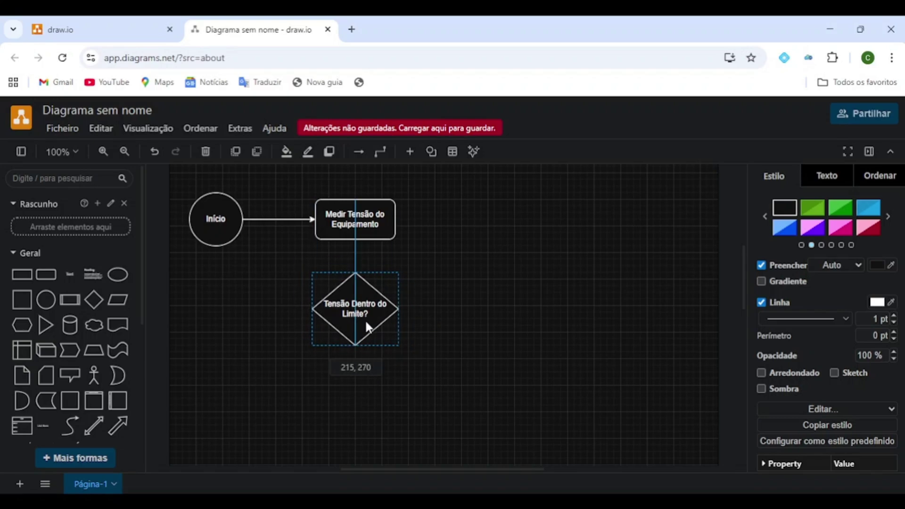
drag(365, 318, 365, 318)
click(361, 220)
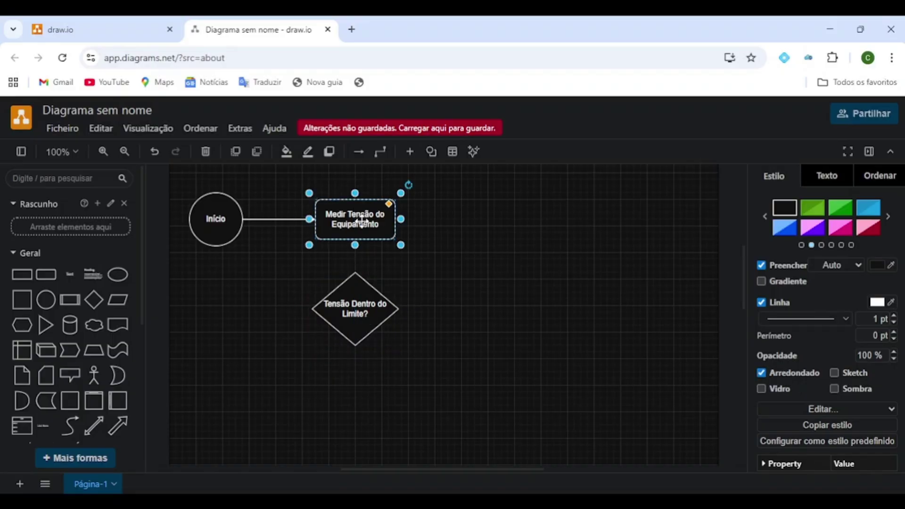
drag(355, 258, 358, 292)
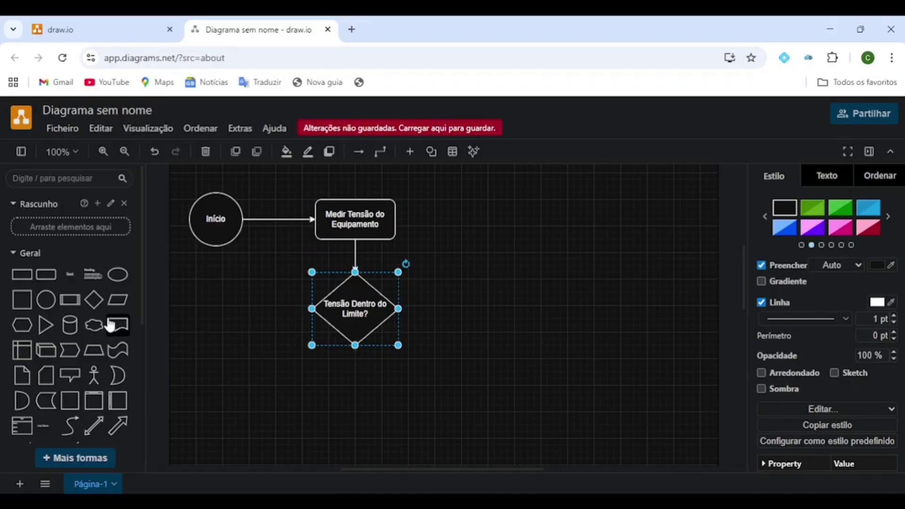
Place one rounded rectangle to the right of the diamond and one below it, and connect the diamond to each with an arrow
drag(51, 285, 535, 289)
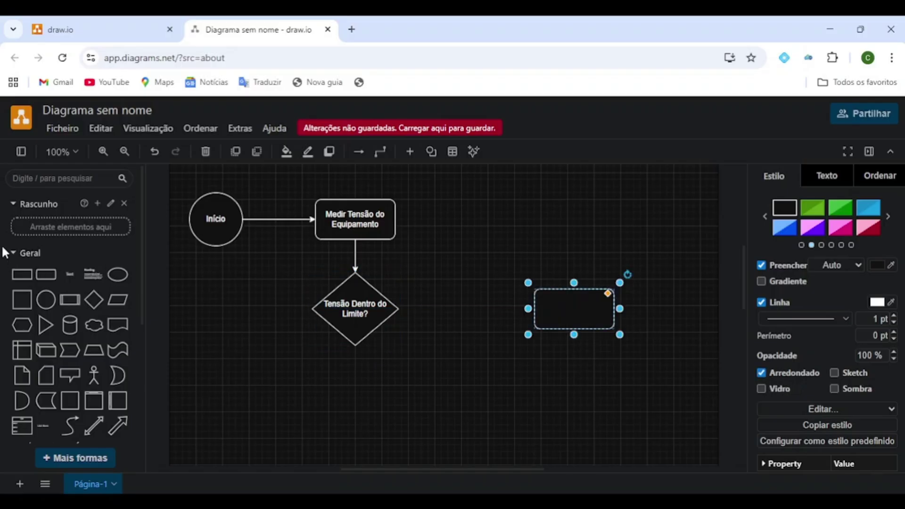
drag(46, 277, 317, 397)
click(360, 329)
mouse_move(416, 313)
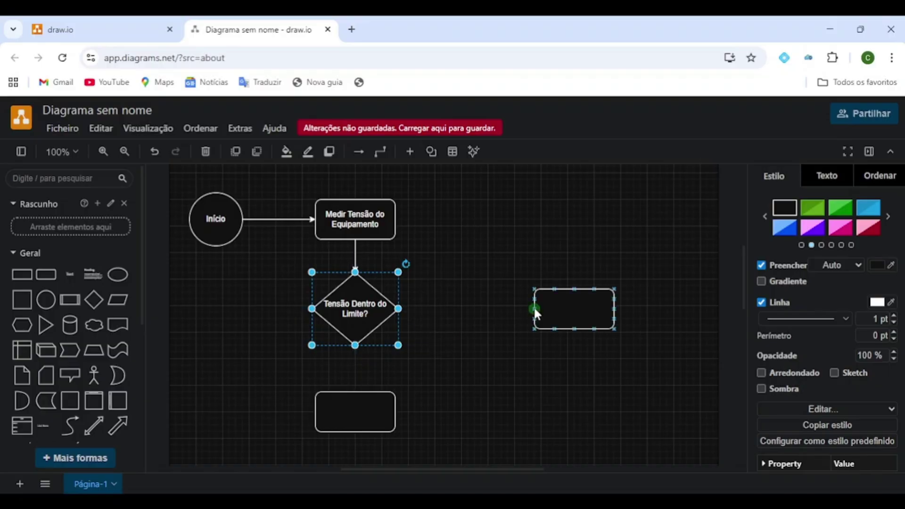
drag(416, 312, 534, 309)
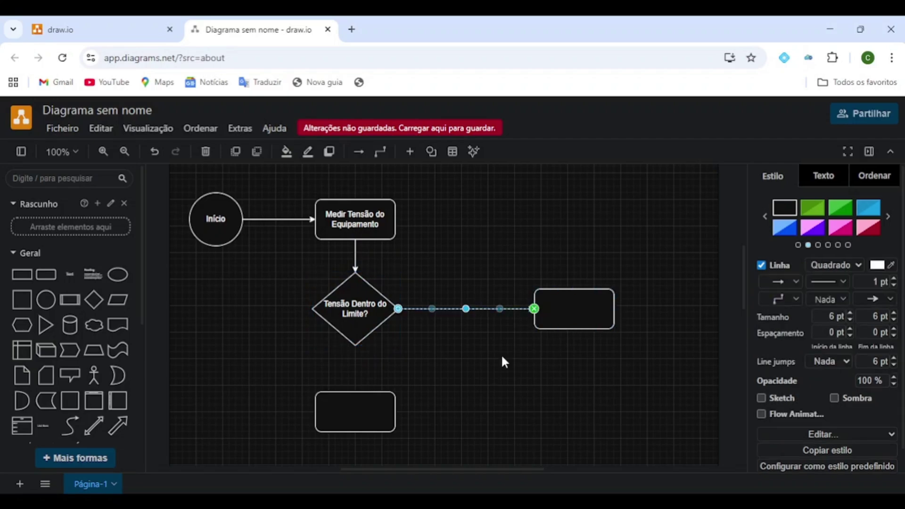
click(357, 323)
drag(356, 360, 356, 393)
click(370, 405)
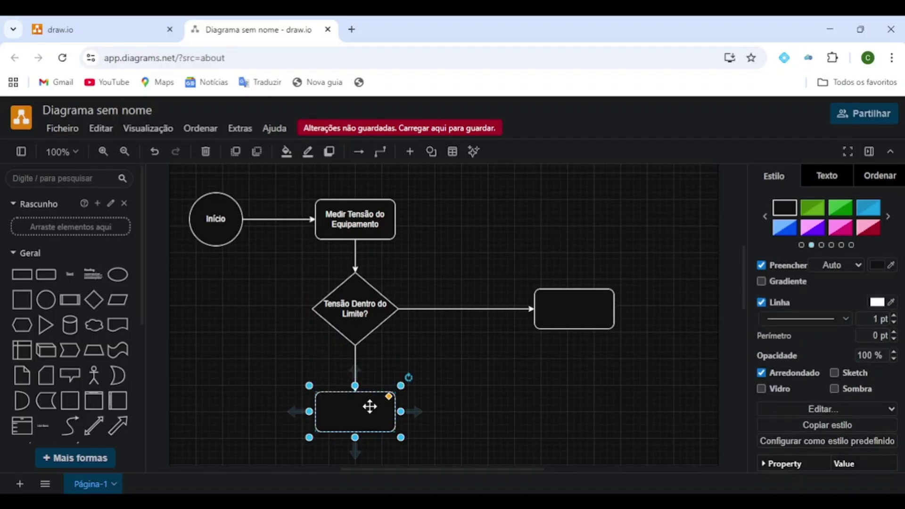
Label the rounded rectangle to the right of the diamond "Equipamento Aprovado"
mouse_move(565, 316)
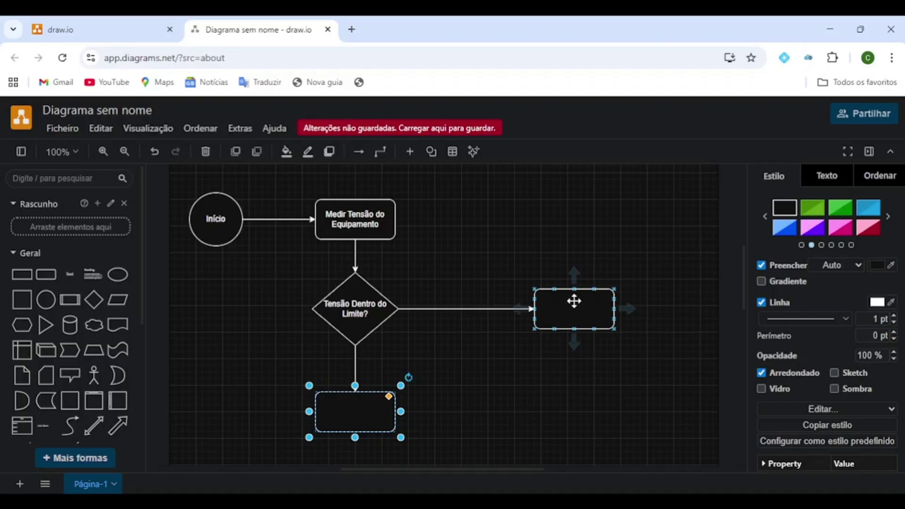
double_click(574, 299)
text(Eq)
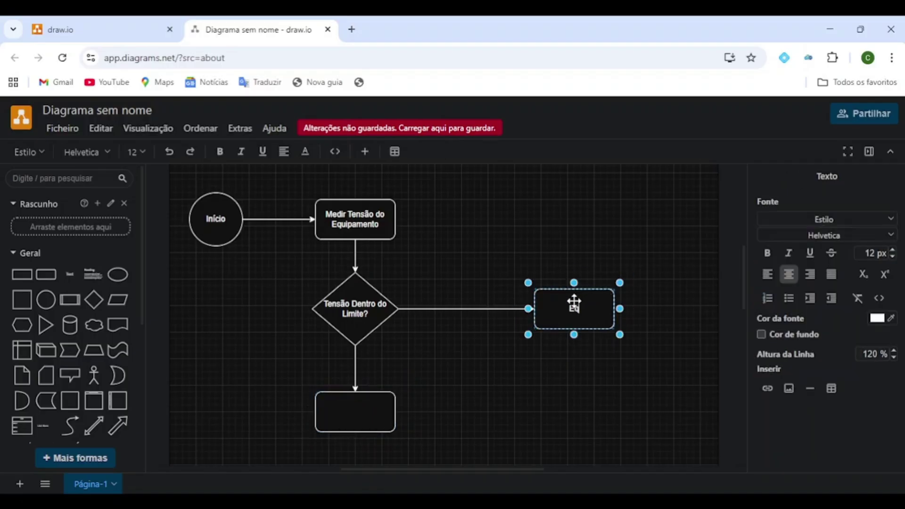
text(uipamento Aprovado)
Label the rounded rectangle below the diamond "Retirar para Manutençao"
double_click(374, 412)
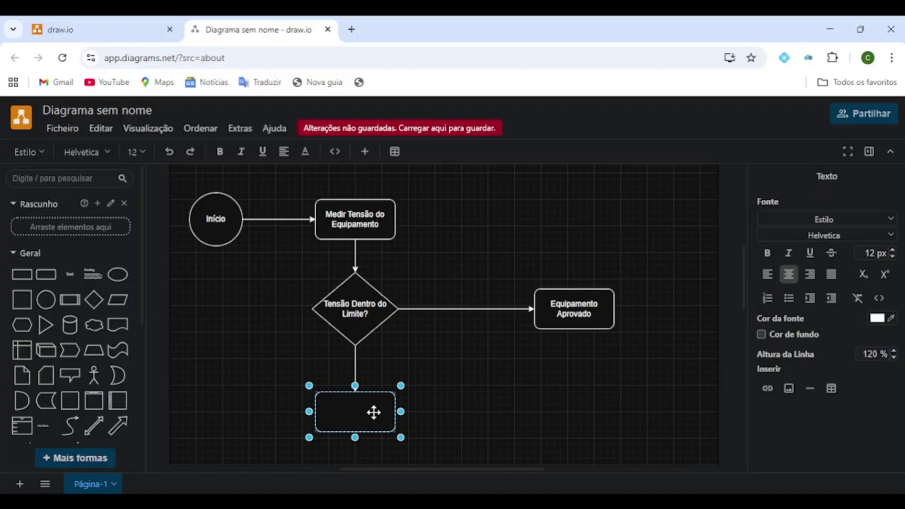
text(Ref)
text(tirar pe)
text(ra MANUT)
text(EN)
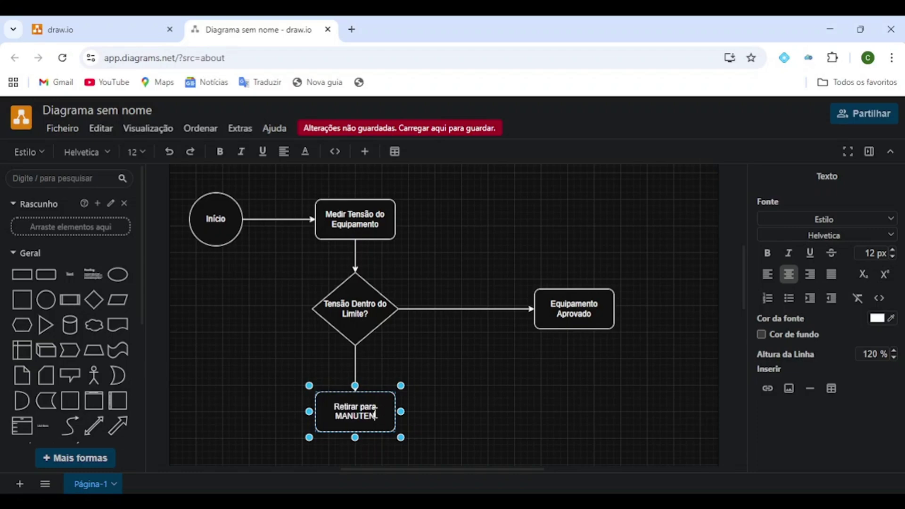
text(ÇÃO)
key(BackSpace)
key(BackSpace)
key(BackSpace)
key(BackSpace)
key(BackSpace)
key(BackSpace)
key(BackSpace)
key(BackSpace)
key(BackSpace)
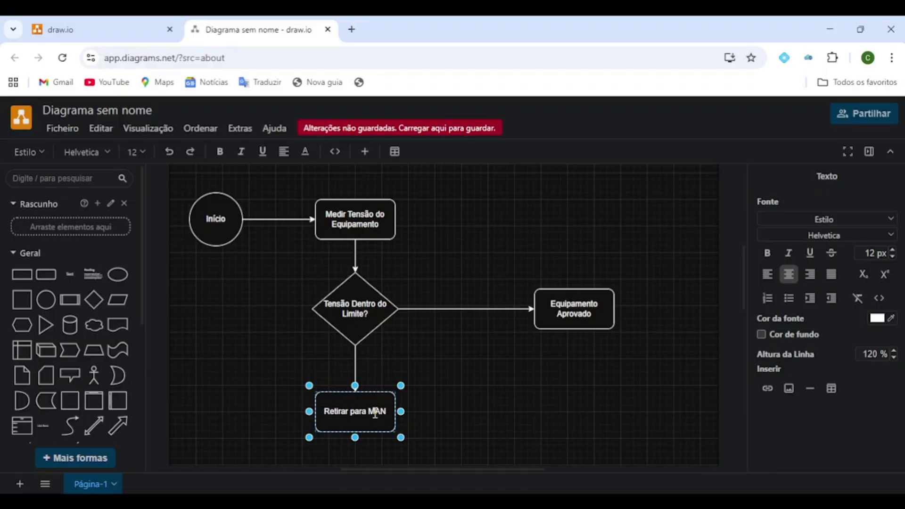
text(anut)
text(ção)
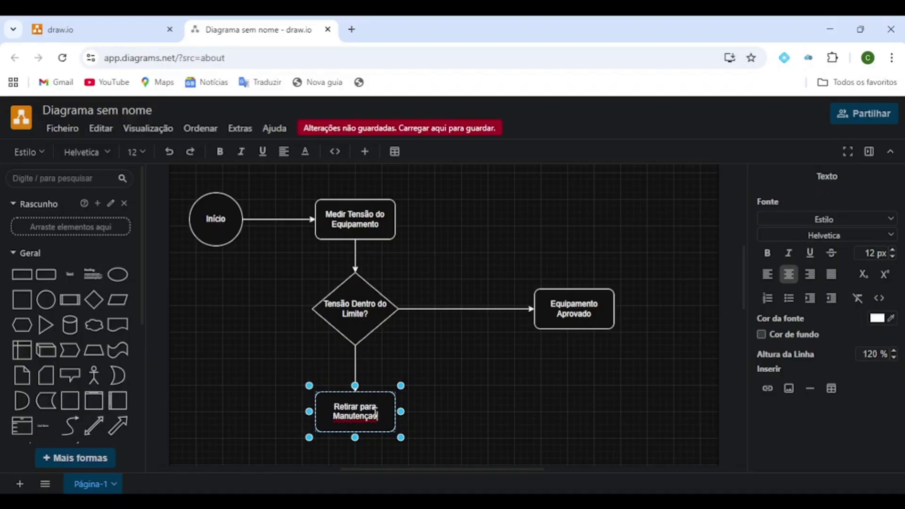
click(430, 398)
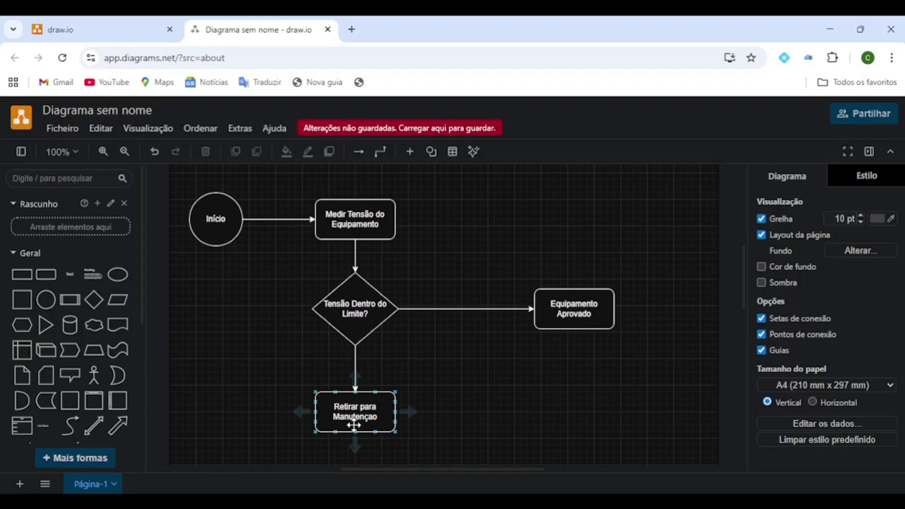
Add a "Sim" text label just above the arrow from the diamond to "Equipamento Aprovado"
double_click(435, 282)
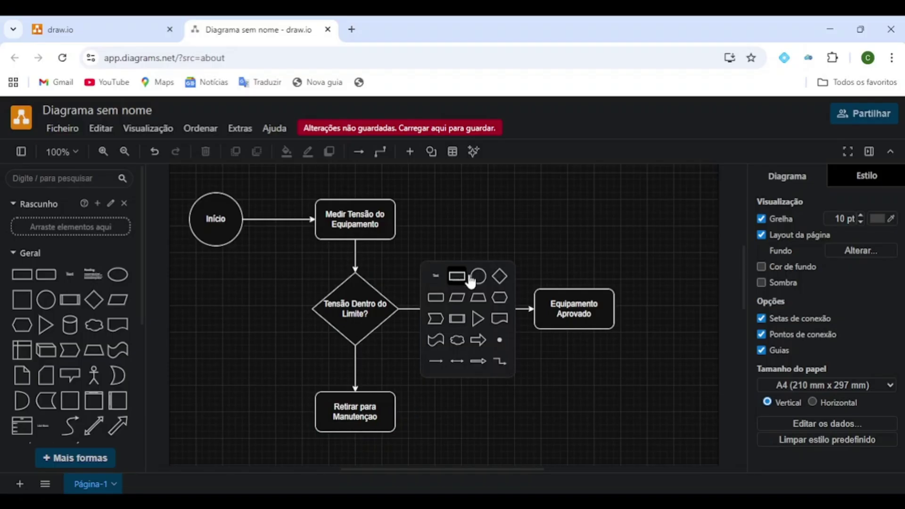
click(435, 277)
drag(438, 280, 431, 294)
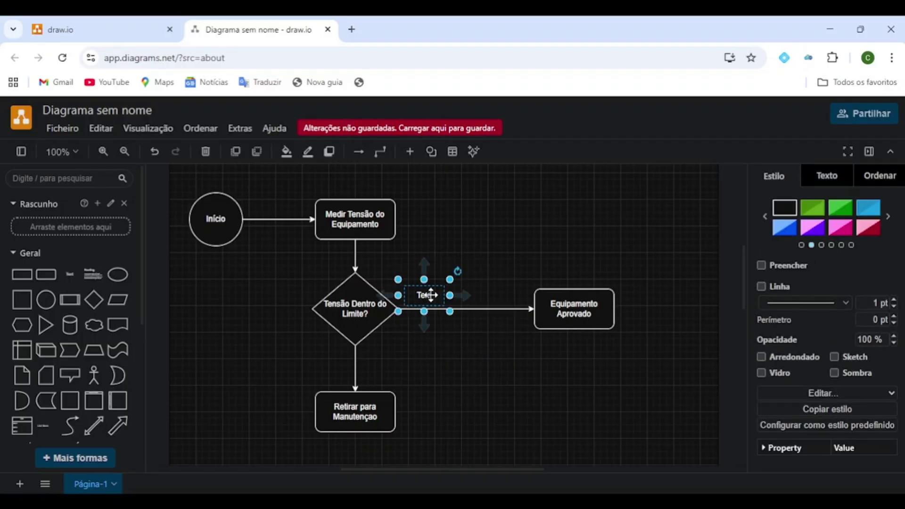
double_click(431, 295)
text(S)
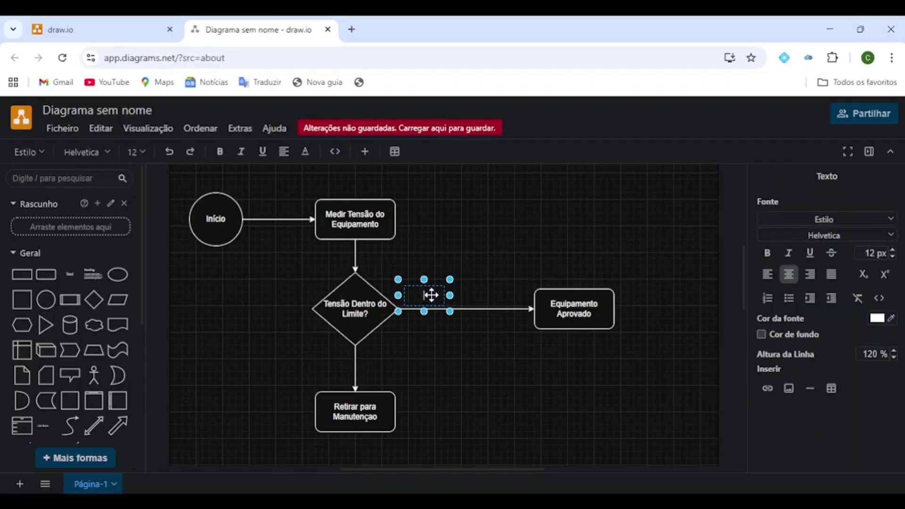
text(im)
click(431, 320)
Duplicate the "Sim" label beside the arrow below the diamond and change the copy's text to "Não"
click(420, 295)
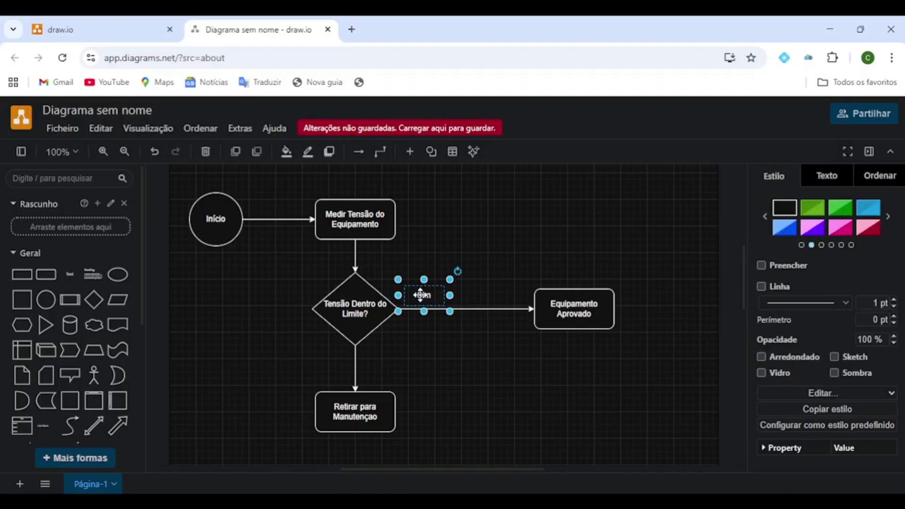
drag(420, 295, 372, 361)
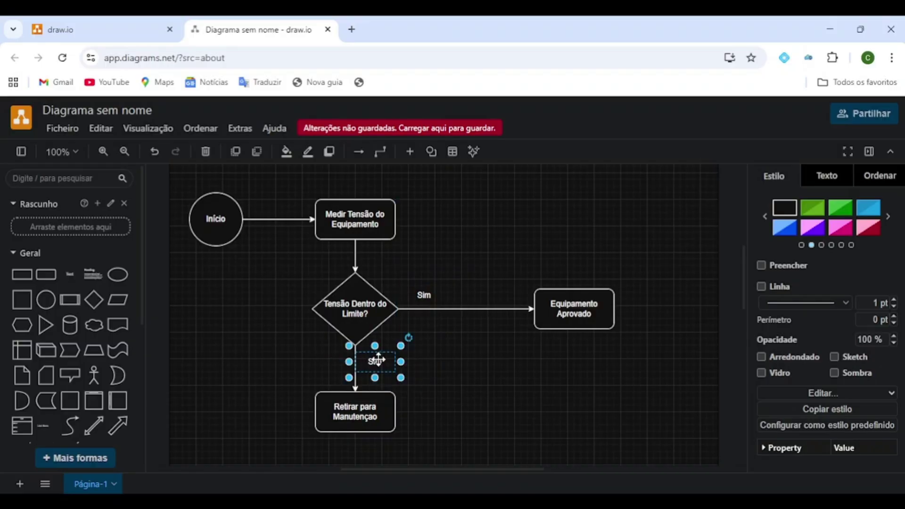
double_click(375, 362)
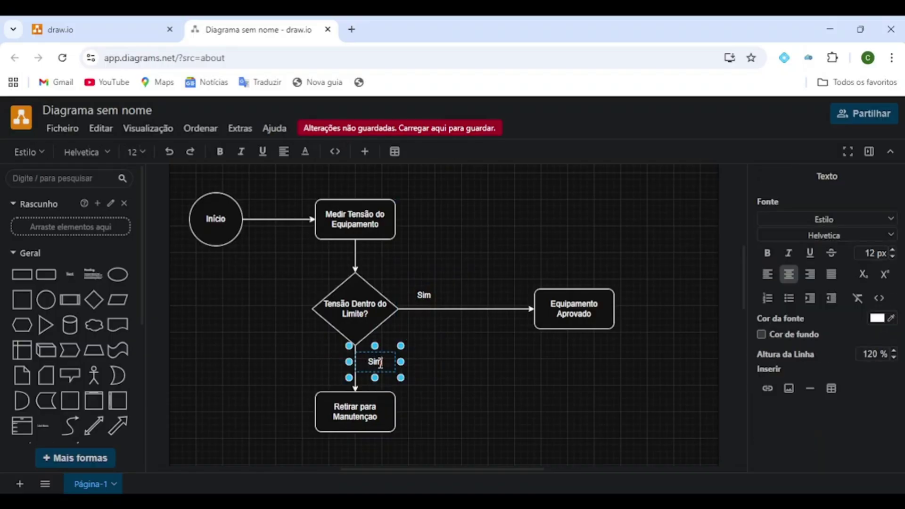
key(BackSpace)
key(BackSpace)
key(BackSpace)
text(Não)
click(483, 380)
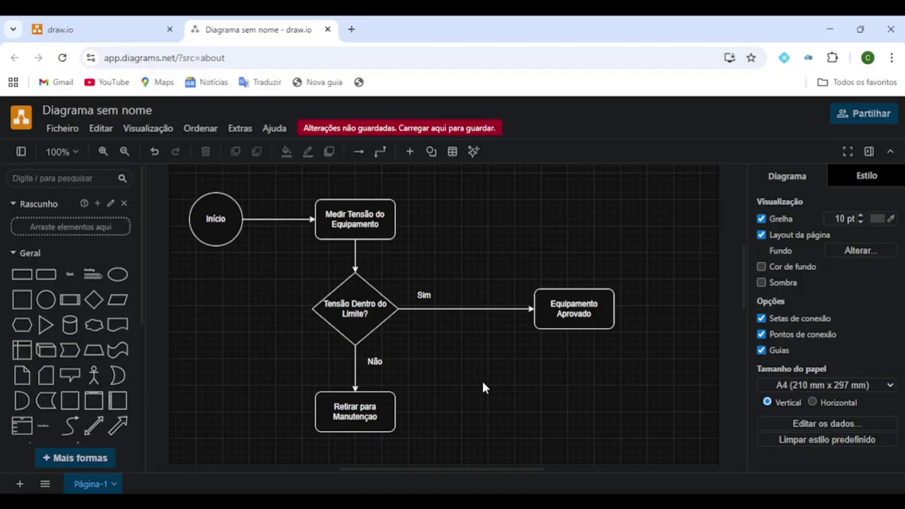
Place a rounded rectangle below and right of "Equipamento Aprovado", and connect "Retirar para Manutençao" and "Equipamento Aprovado" to it with arrows
click(46, 274)
drag(402, 320, 653, 410)
click(382, 406)
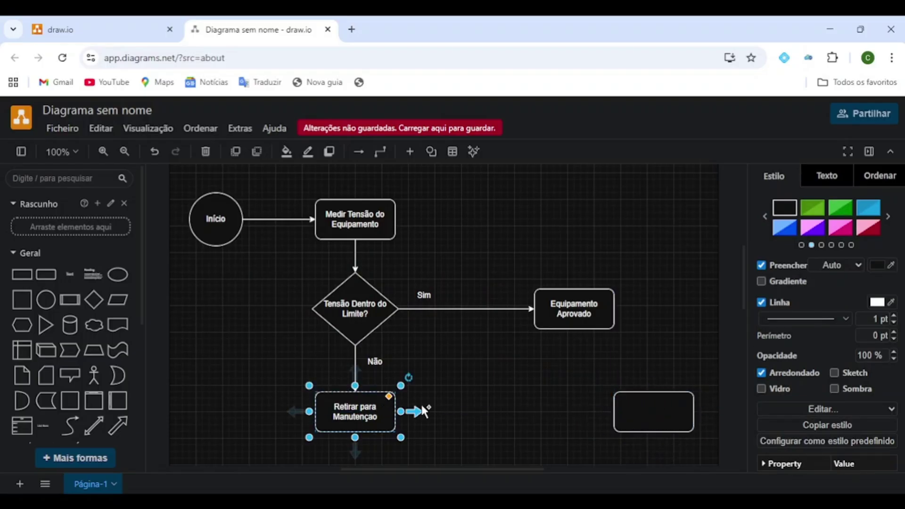
drag(414, 410, 611, 415)
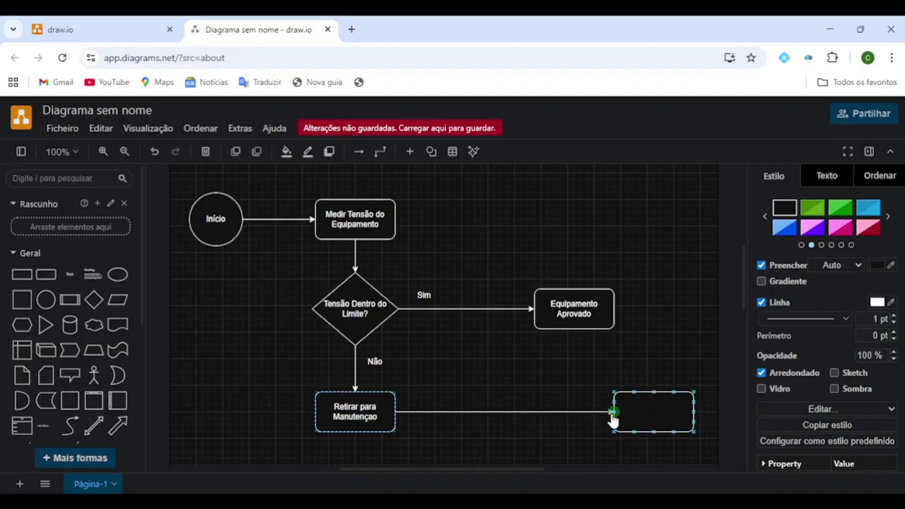
click(587, 318)
drag(632, 310, 653, 390)
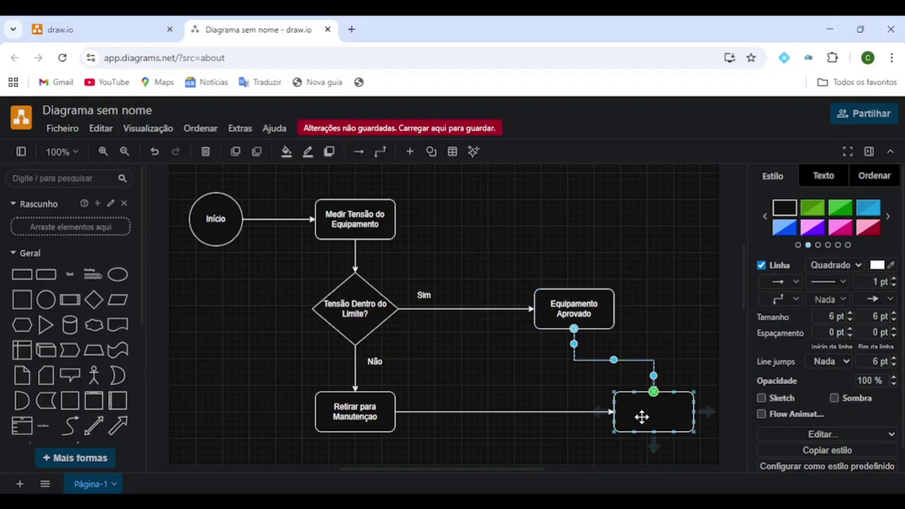
Label the rounded rectangle where both branches end "Fim"
double_click(641, 416)
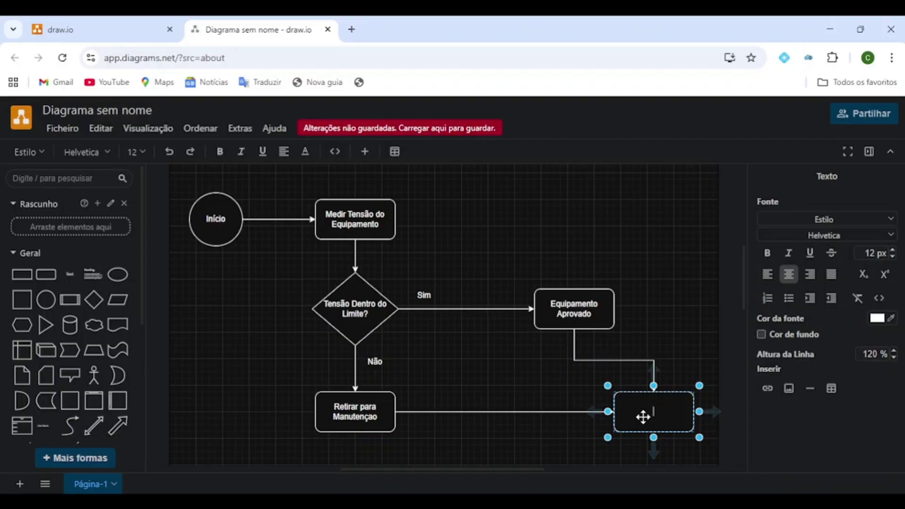
text(Fim)
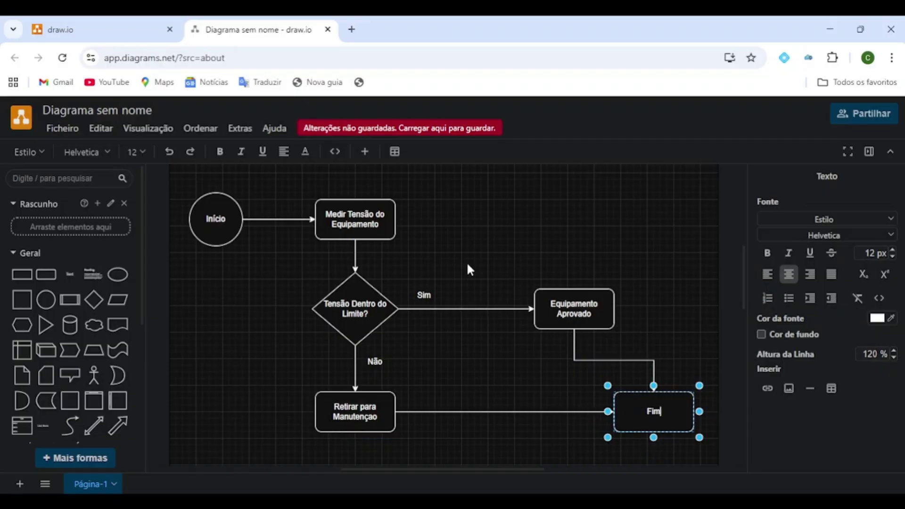
click(596, 254)
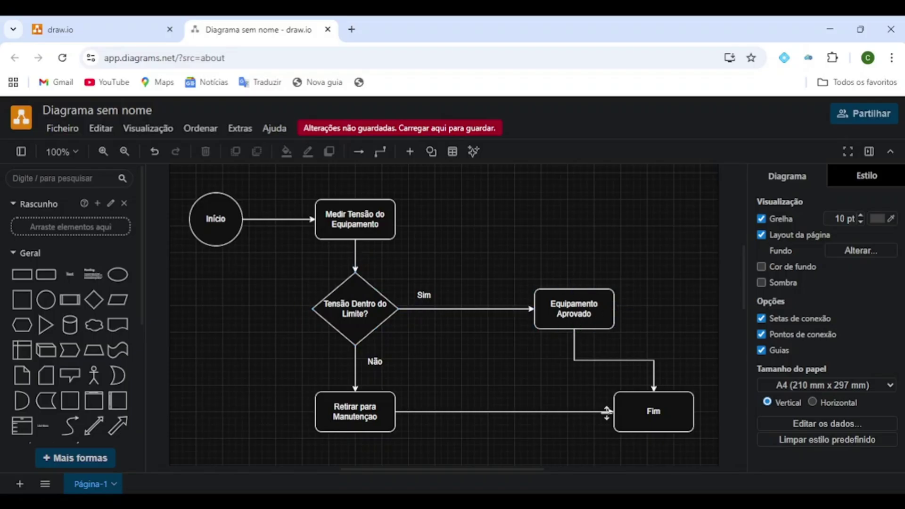
click(356, 364)
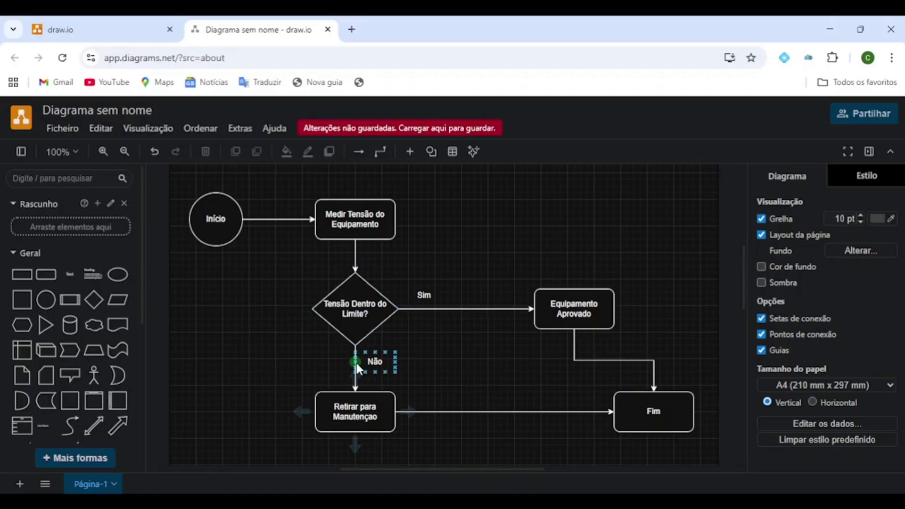
click(357, 402)
click(525, 432)
click(653, 418)
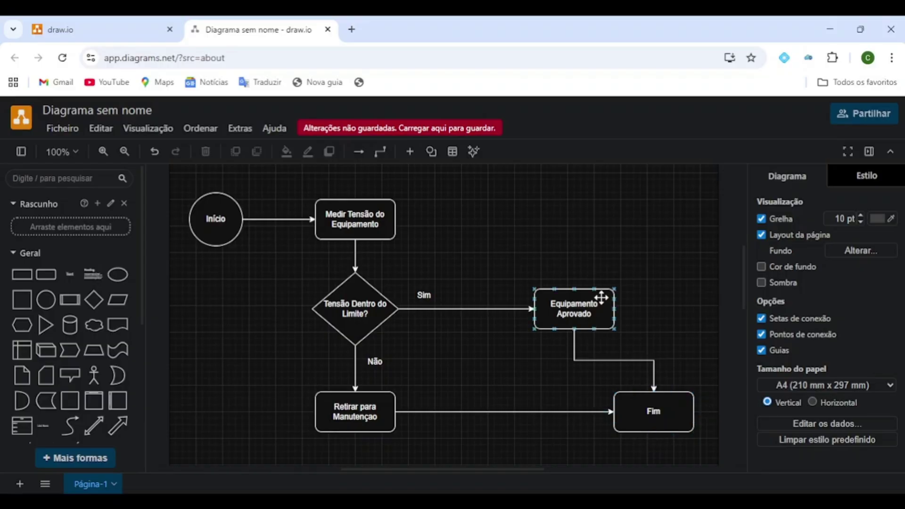
Fill the "Início" circle with the light blue preset style
click(210, 218)
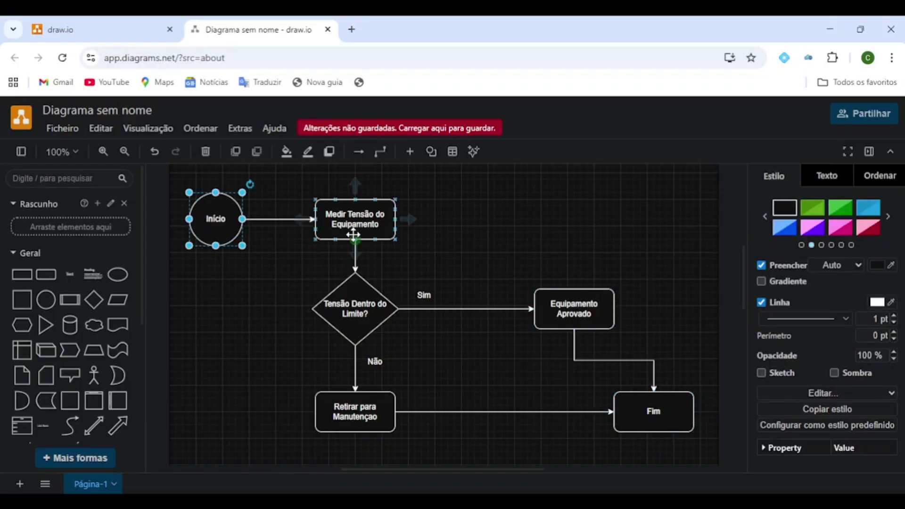
click(355, 231)
click(199, 225)
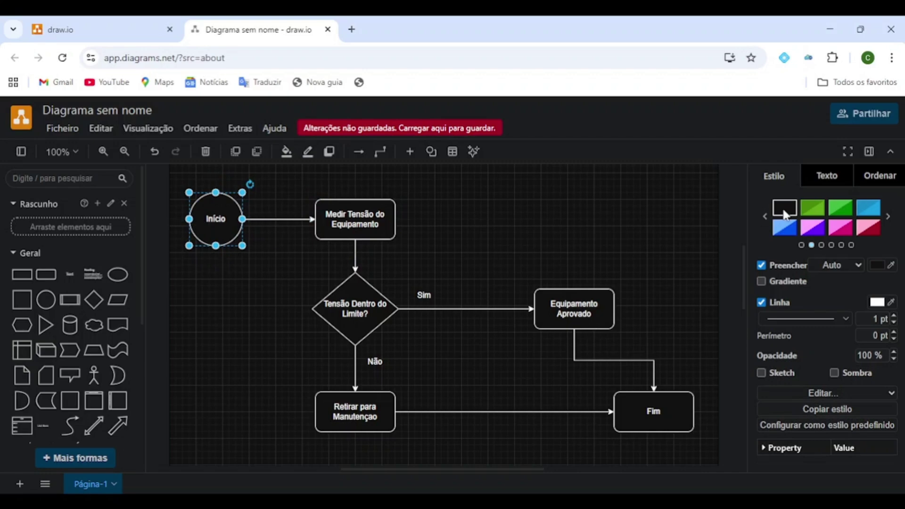
click(820, 210)
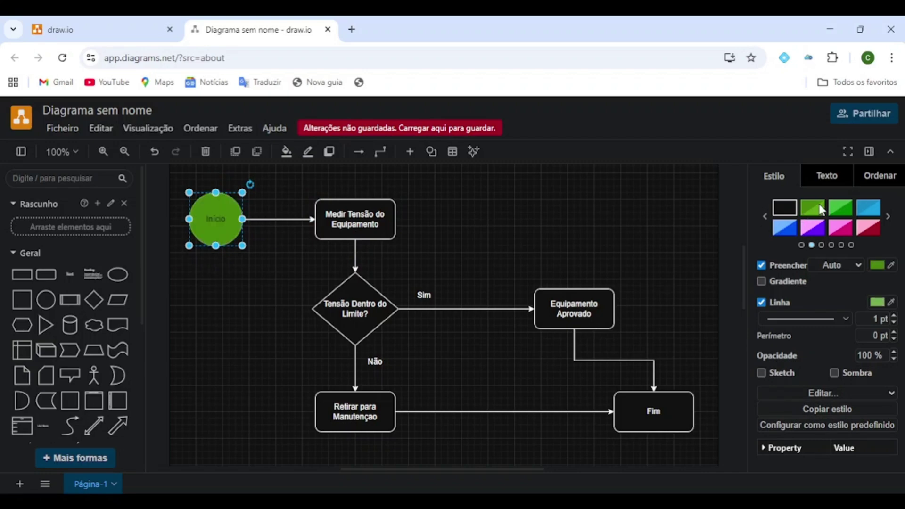
click(812, 228)
click(786, 230)
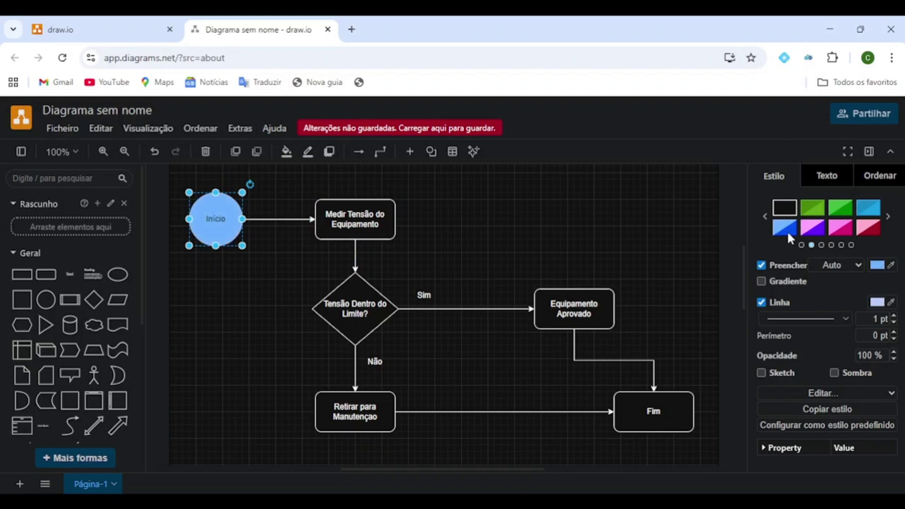
Apply a southward gradient fading to white to the "Início" circle and remove its outline
click(762, 302)
click(761, 302)
click(762, 281)
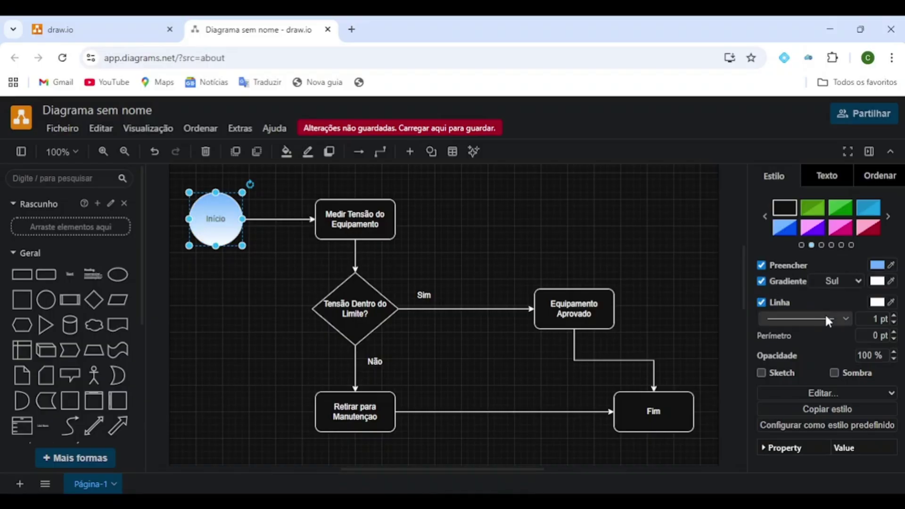
click(824, 317)
click(833, 302)
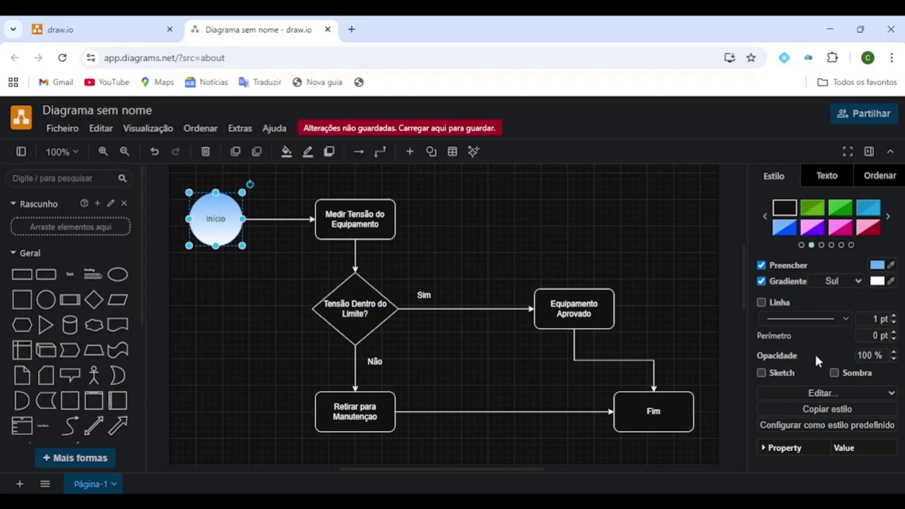
Colour the decision diamond and "Retirar para Manutençao" pink-violet, and "Medir Tensão do Equipamento" light pink, using preset styles
click(545, 313)
click(363, 309)
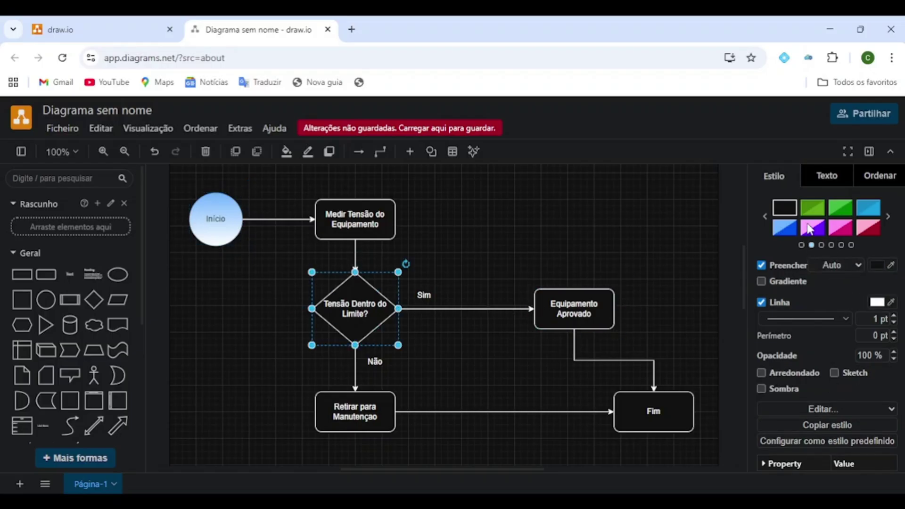
click(840, 227)
click(355, 412)
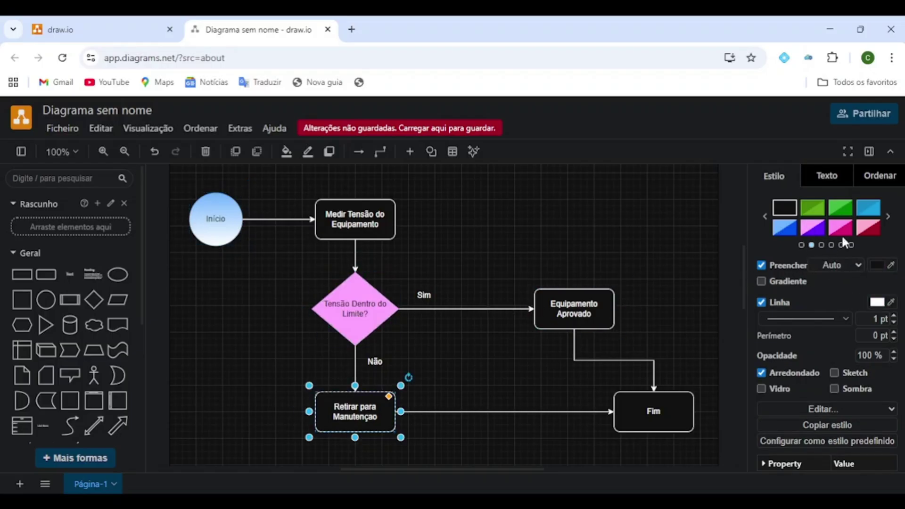
click(839, 228)
click(351, 218)
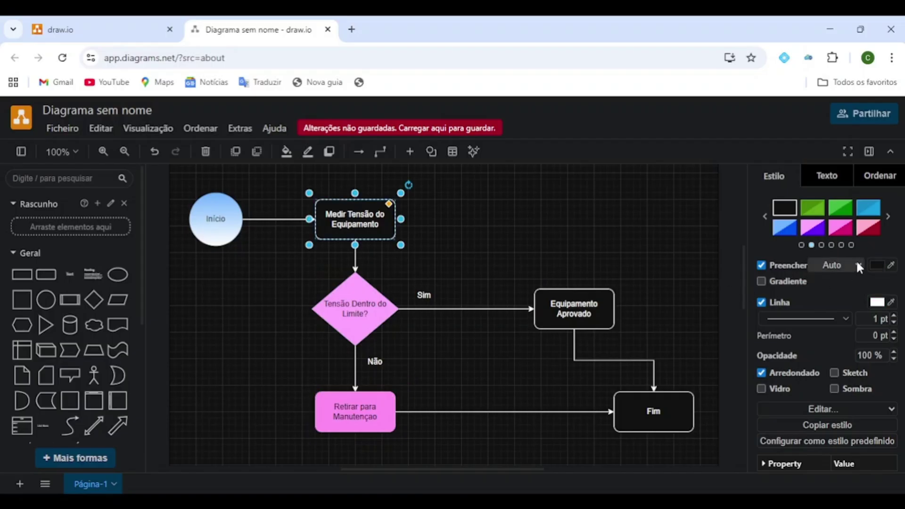
click(860, 228)
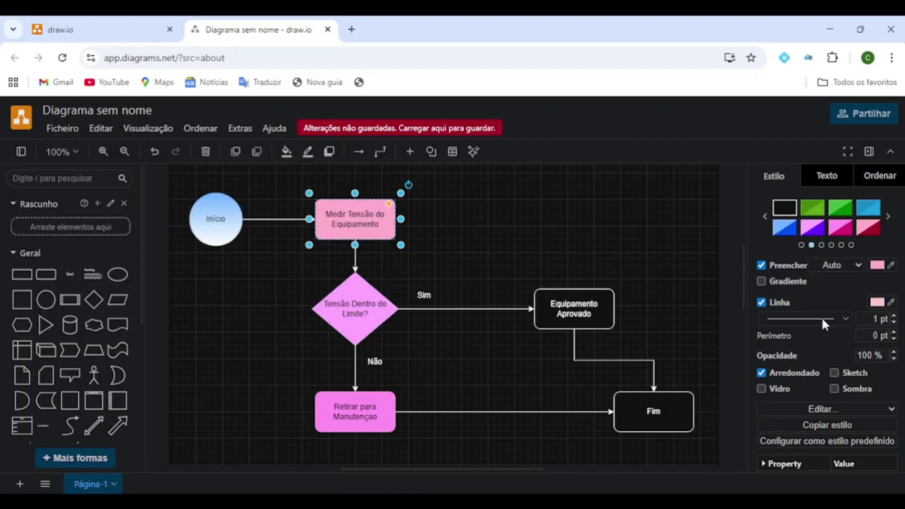
click(595, 325)
click(311, 332)
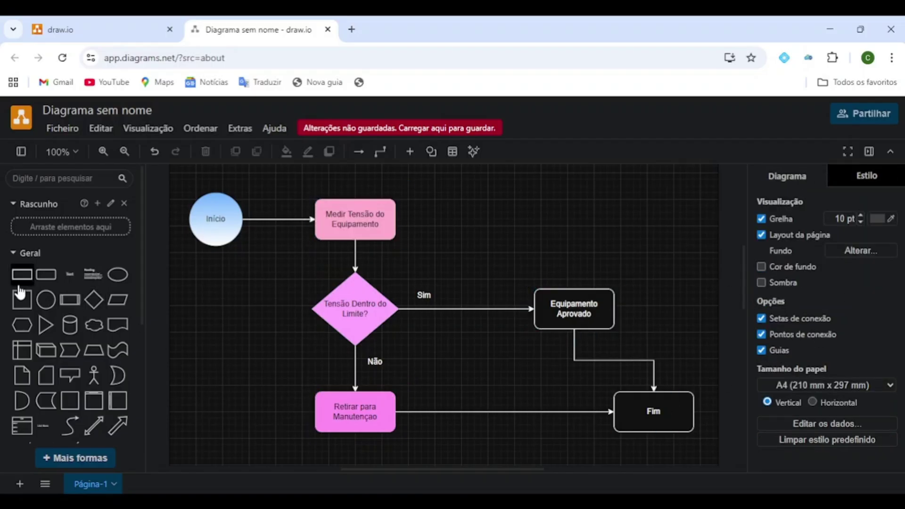
Add a rounded rectangle over the flowchart's middle shapes and enlarge it to about 470 × 350
click(44, 275)
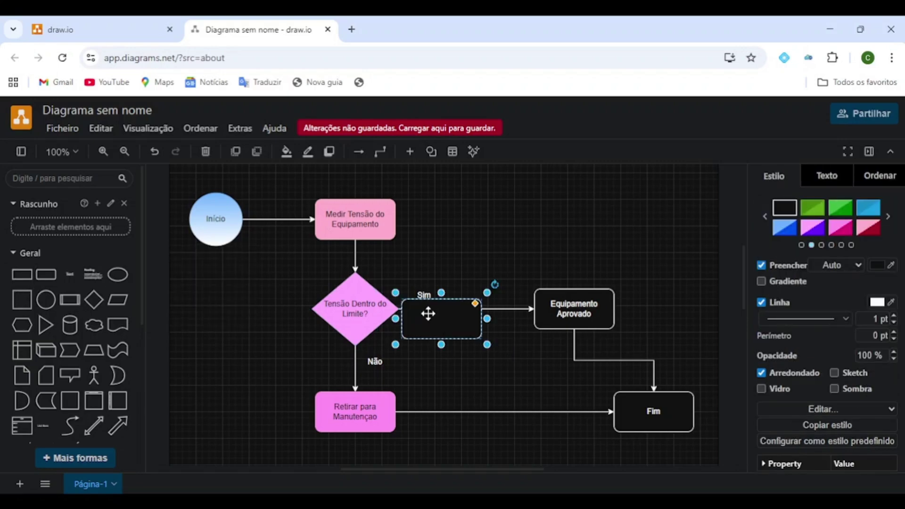
drag(428, 313, 321, 226)
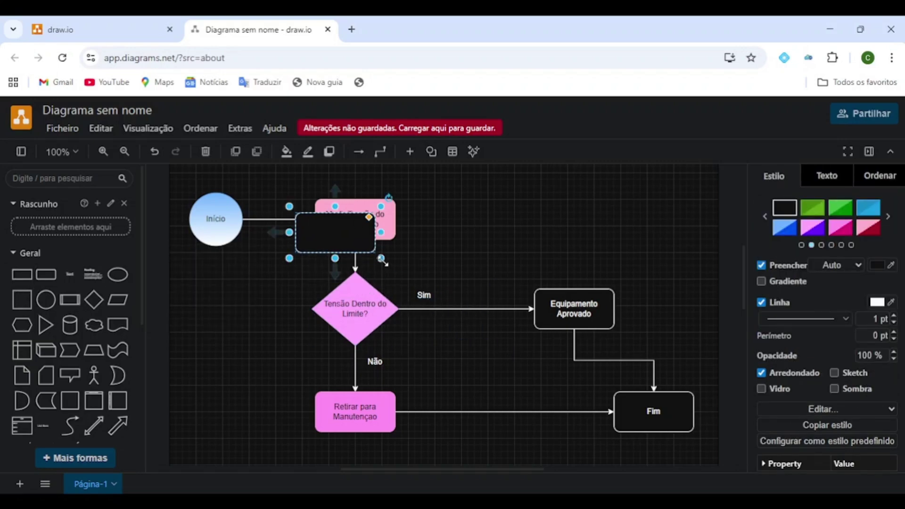
drag(382, 260, 617, 453)
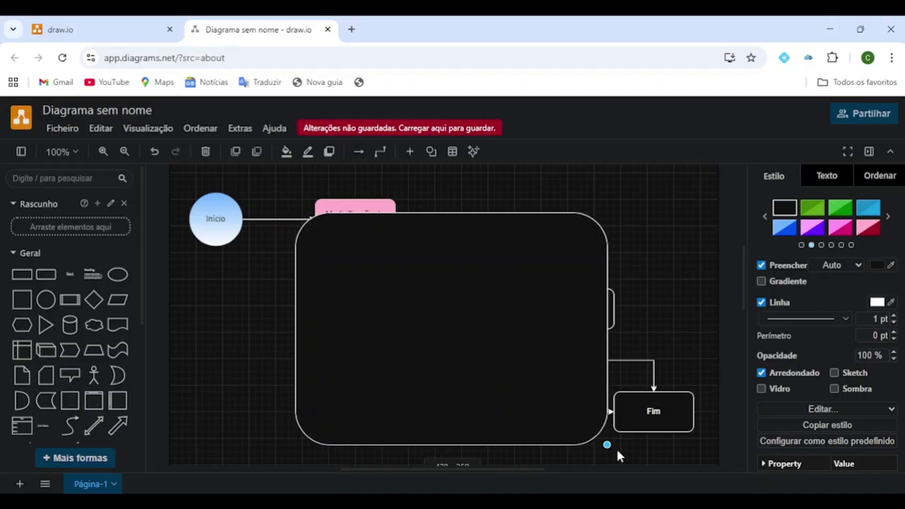
Shift "Fim" to the right and extend the large rounded rectangle so it covers all the shapes between "Início" and "Fim"
drag(660, 424, 694, 424)
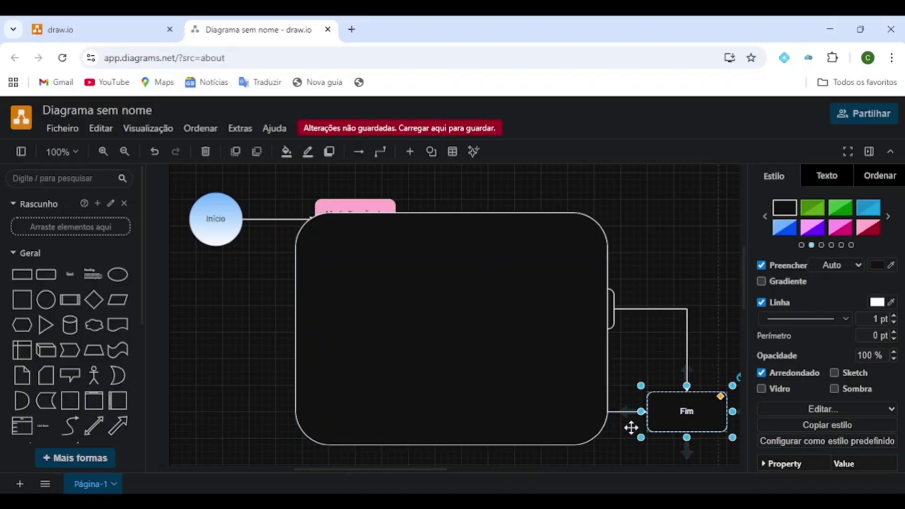
click(363, 269)
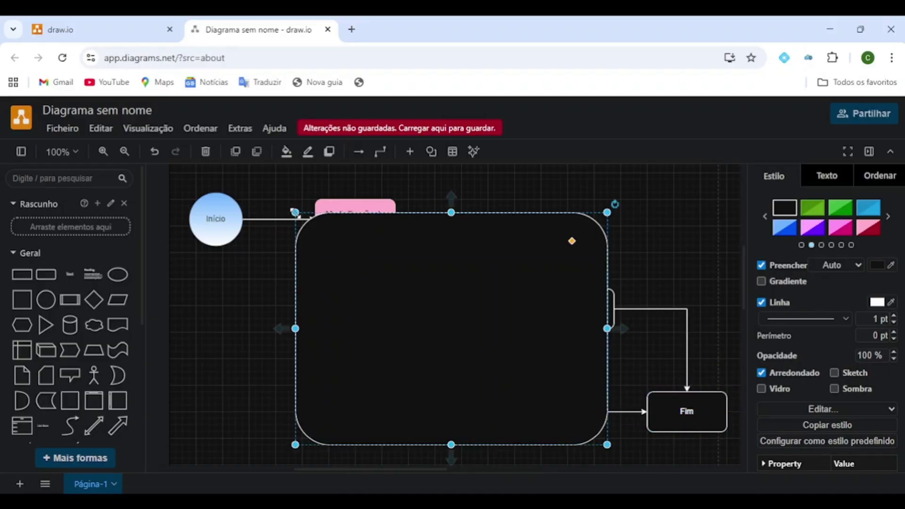
drag(294, 212, 282, 186)
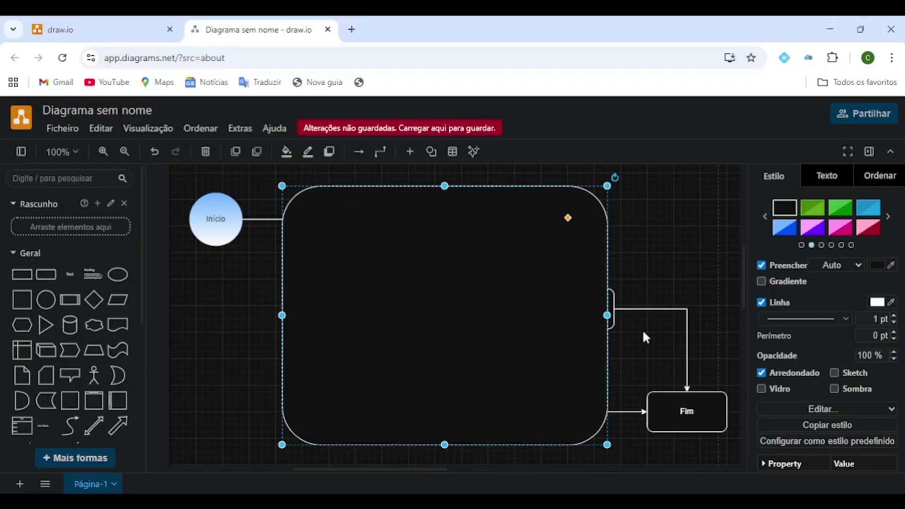
drag(606, 315, 627, 316)
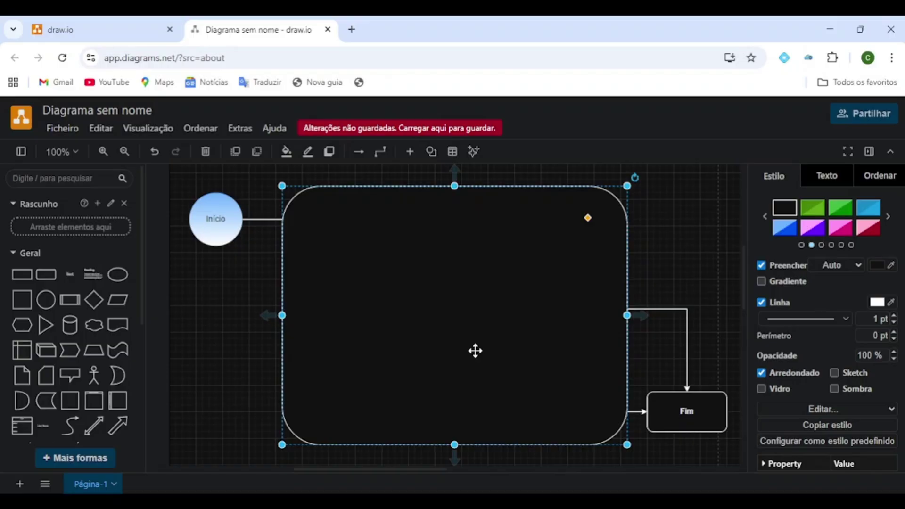
Send the large rounded rectangle behind the flowchart shapes and fill it with the green preset style
click(256, 152)
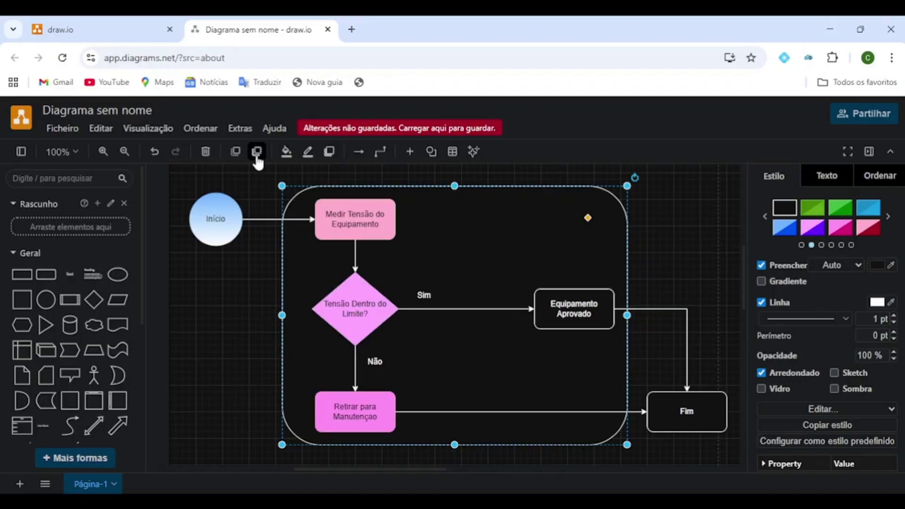
click(809, 205)
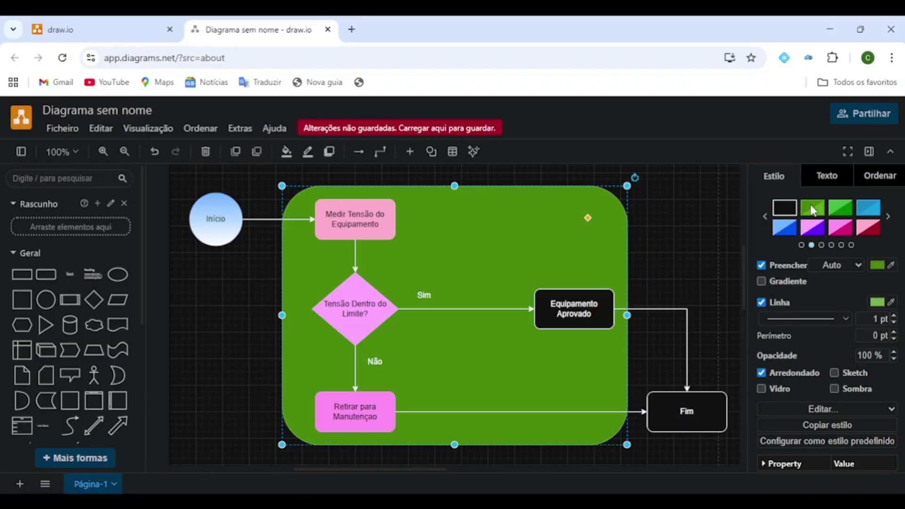
click(703, 244)
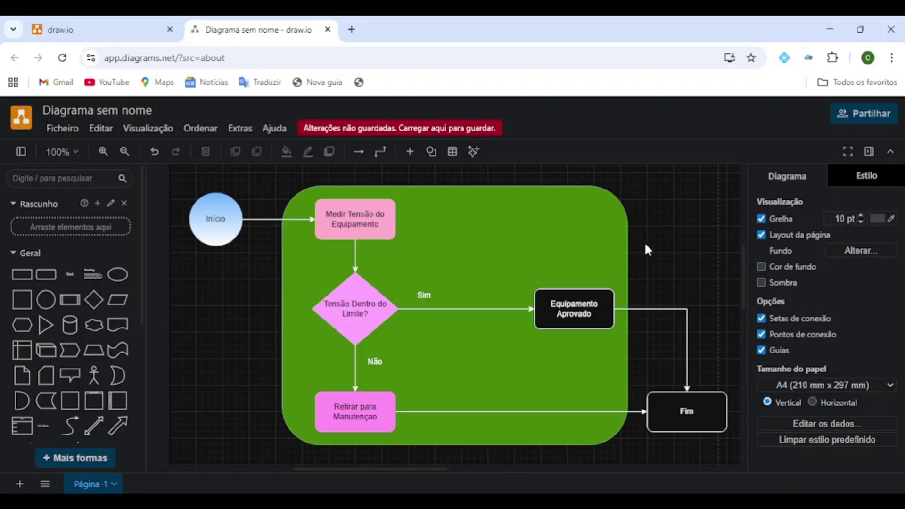
Rename the diagram file as "Diagrama Medir Tensão", keeping the XML File (.drawio) type
click(86, 111)
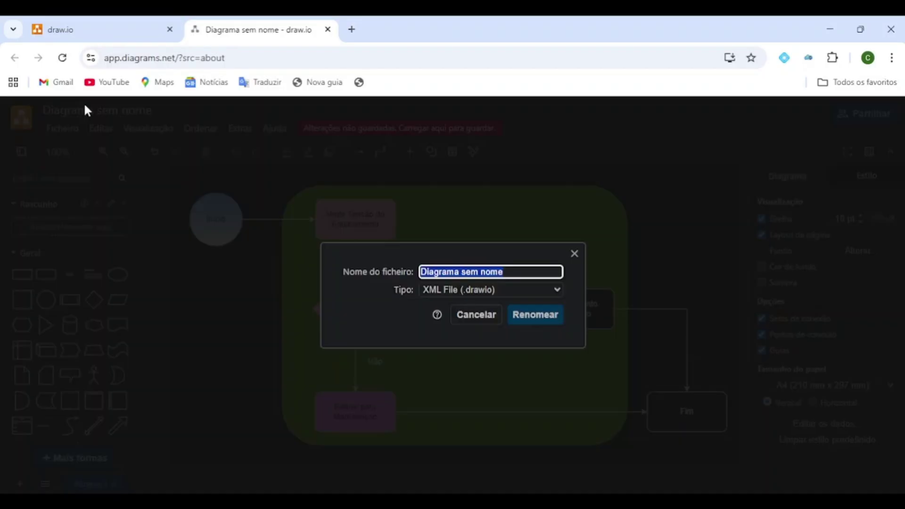
click(511, 273)
key(BackSpace)
key(BackSpace)
key(BackSpace)
key(BackSpace)
key(BackSpace)
key(BackSpace)
key(BackSpace)
key(BackSpace)
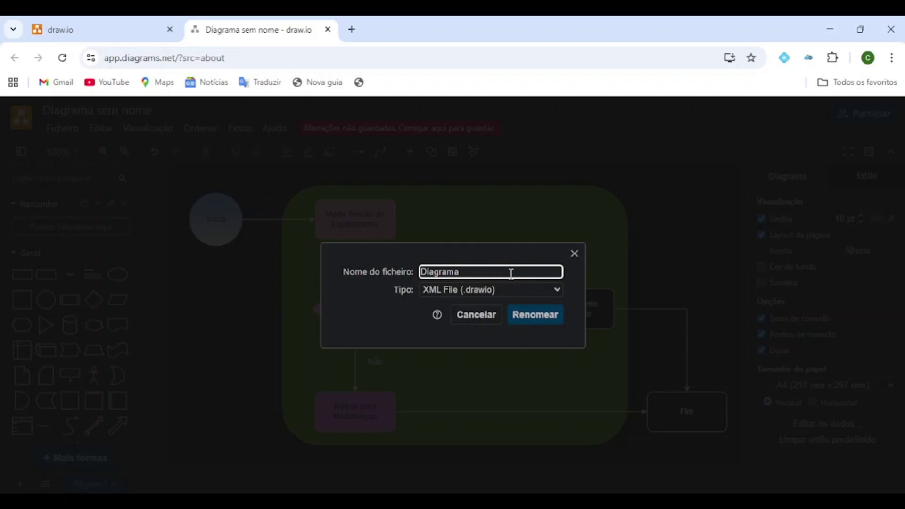
text(ME)
key(BackSpace)
text(d)
key(BackSpace)
text(edir Tensão)
click(544, 318)
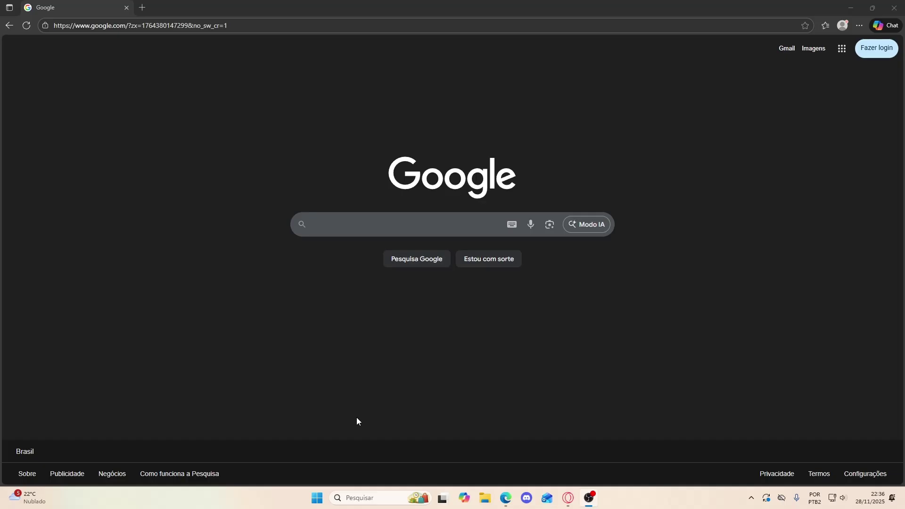
Search Google for "drawio" and open the draw.io website from the results
click(360, 227)
text(dra)
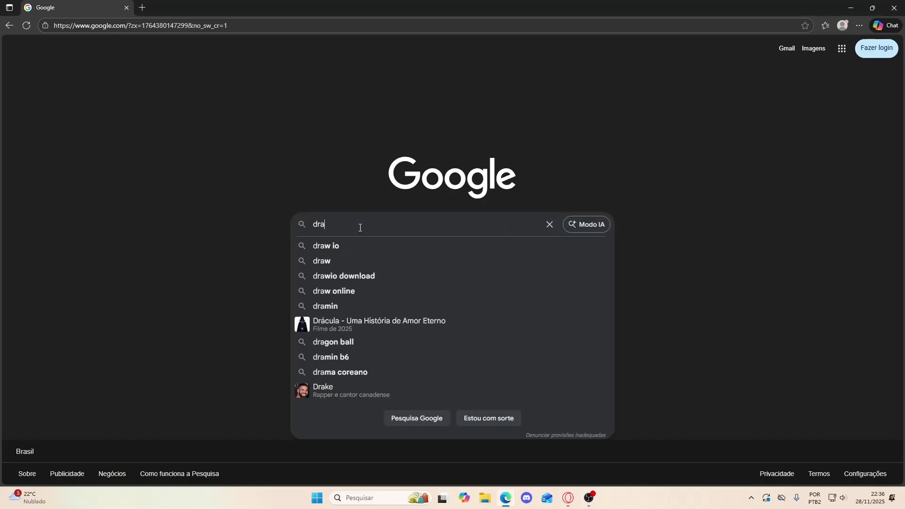
text(wio)
key(Return)
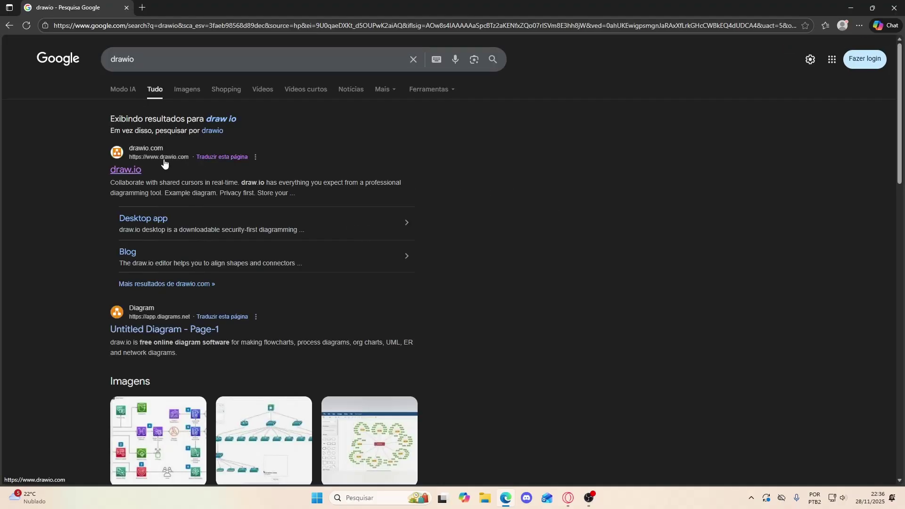
click(141, 170)
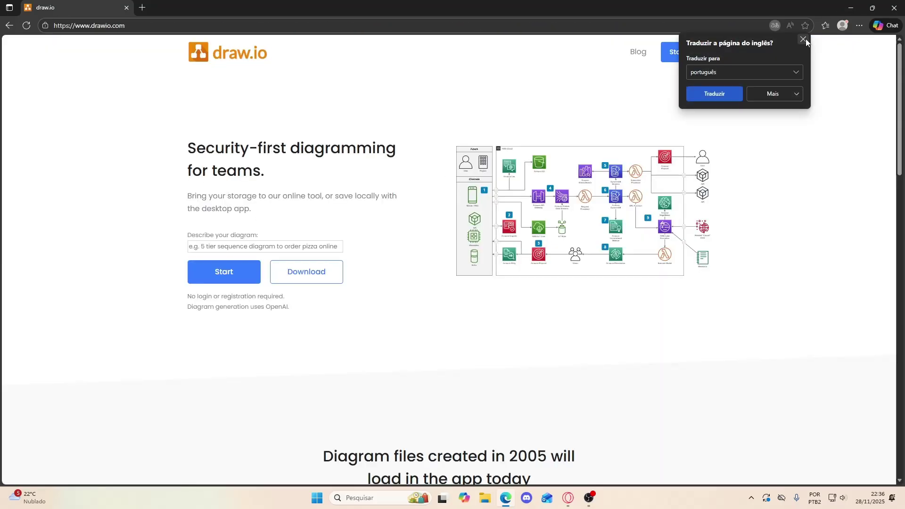
Start the online diagram editor from the draw.io website, dismissing the offers to translate the pages
click(803, 39)
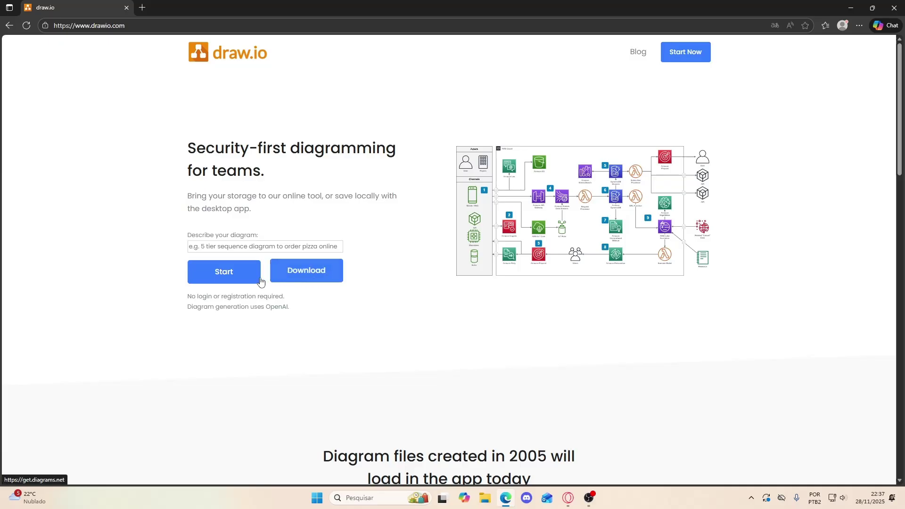
click(237, 277)
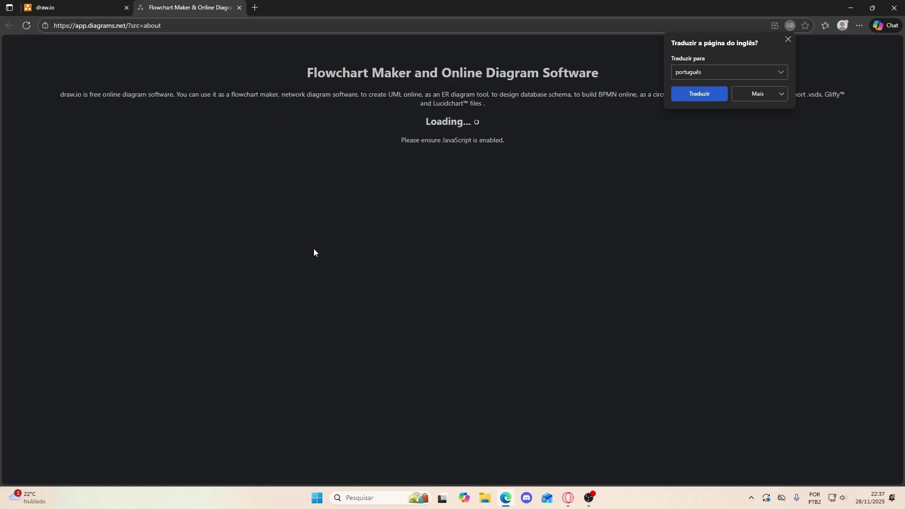
click(788, 39)
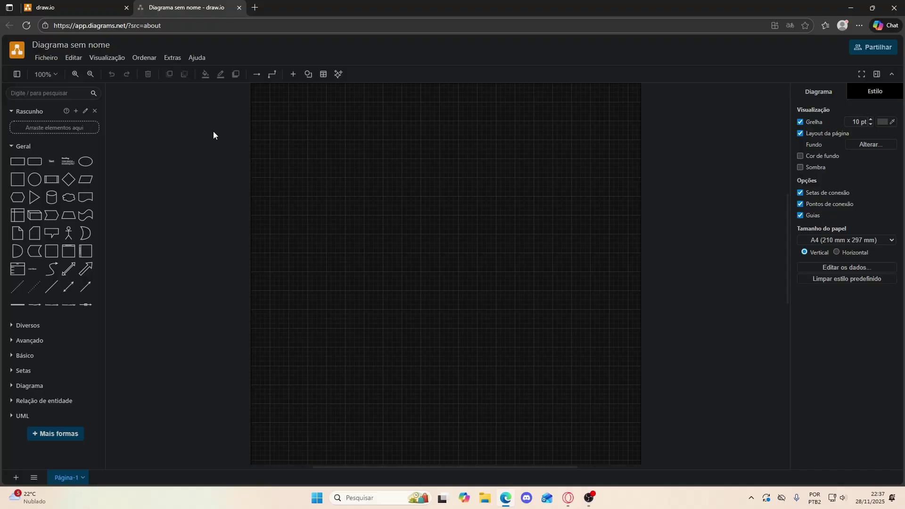
Open "Diagrama Exemplo.drawio" from the DRAWIO folder in Documentos on the device
click(52, 66)
mouse_move(61, 86)
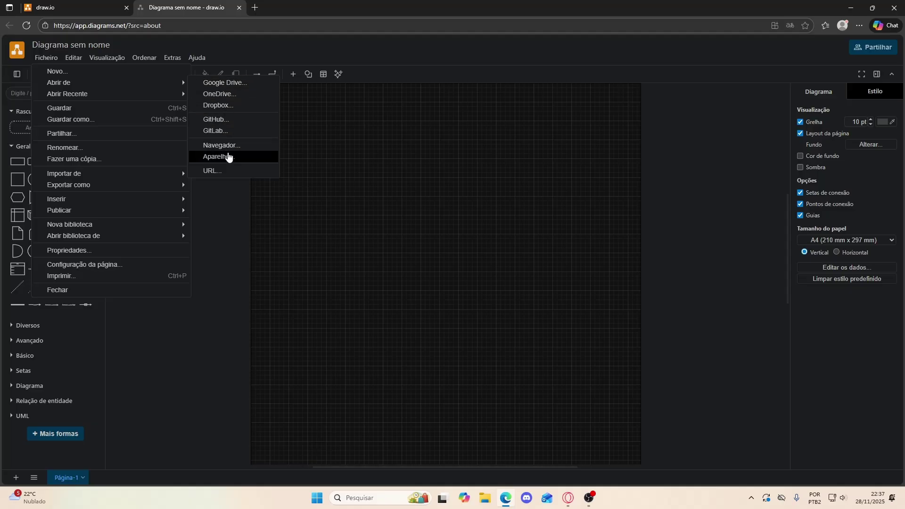
click(228, 157)
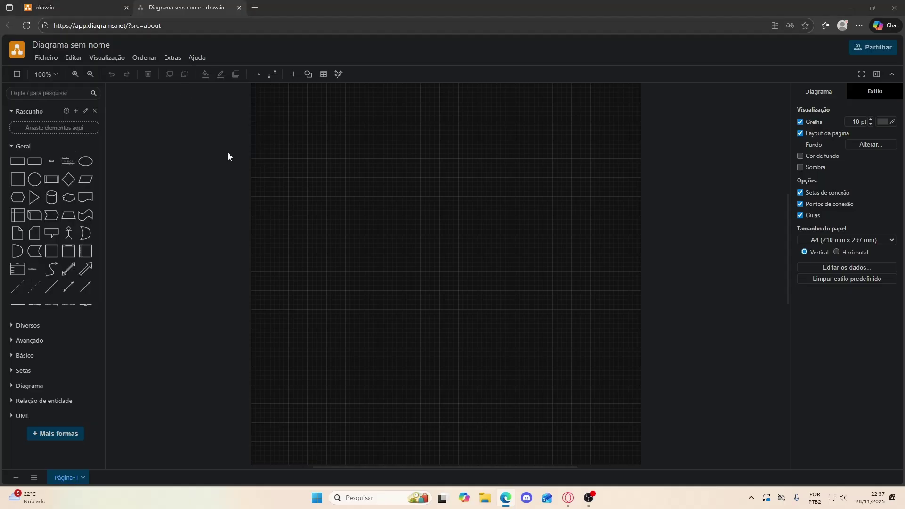
drag(196, 14, 392, 145)
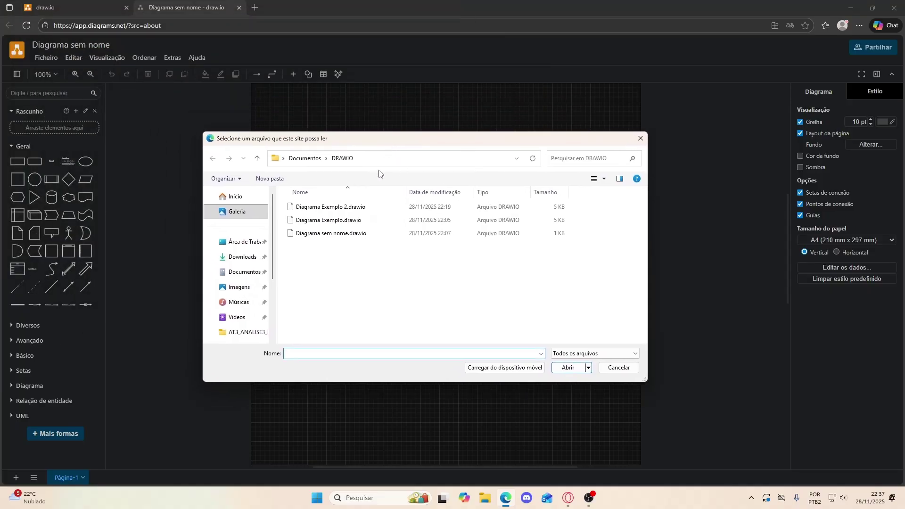
click(323, 224)
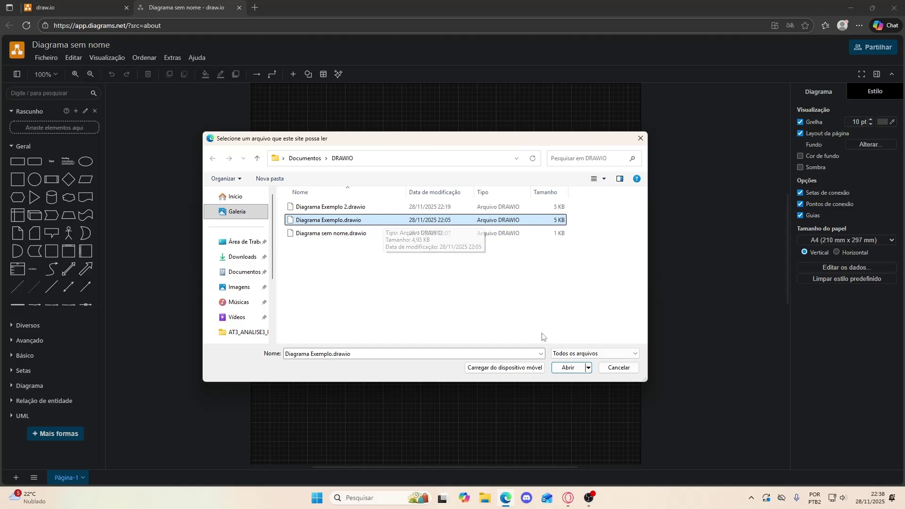
click(565, 372)
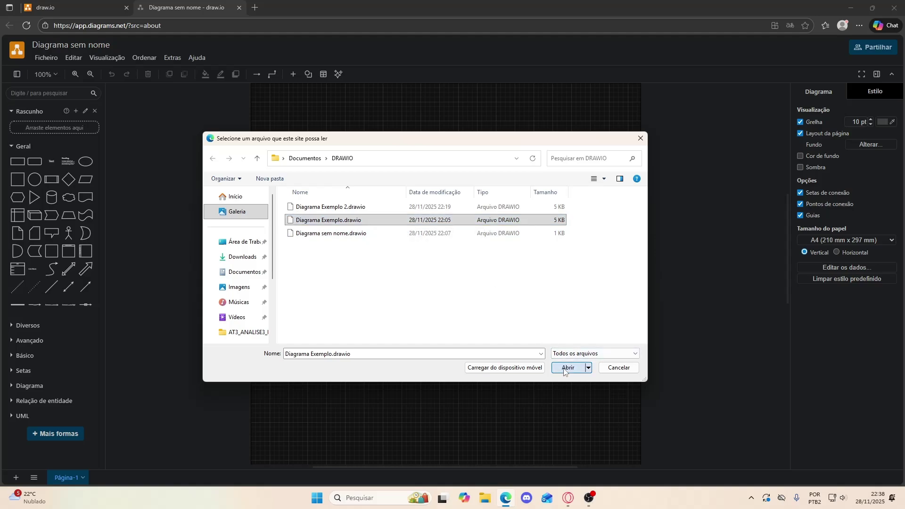
mouse_move(500, 254)
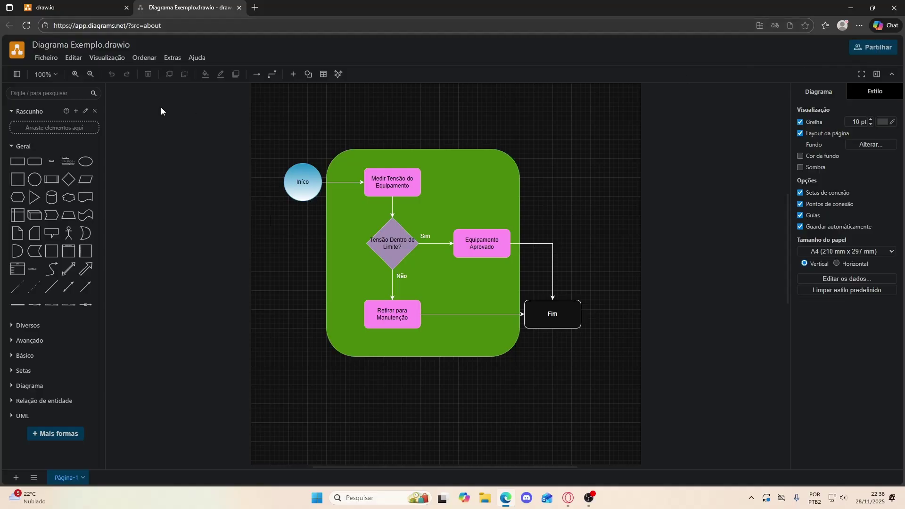
click(46, 57)
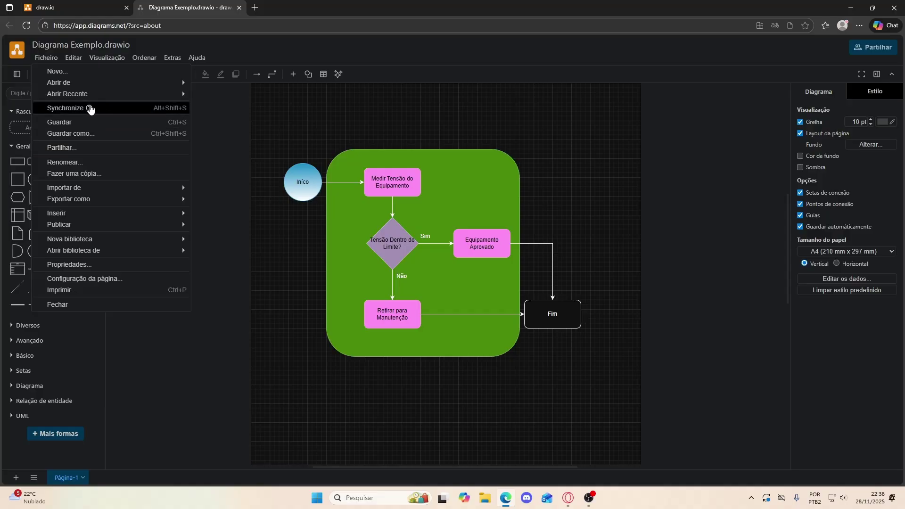
mouse_move(84, 84)
click(671, 196)
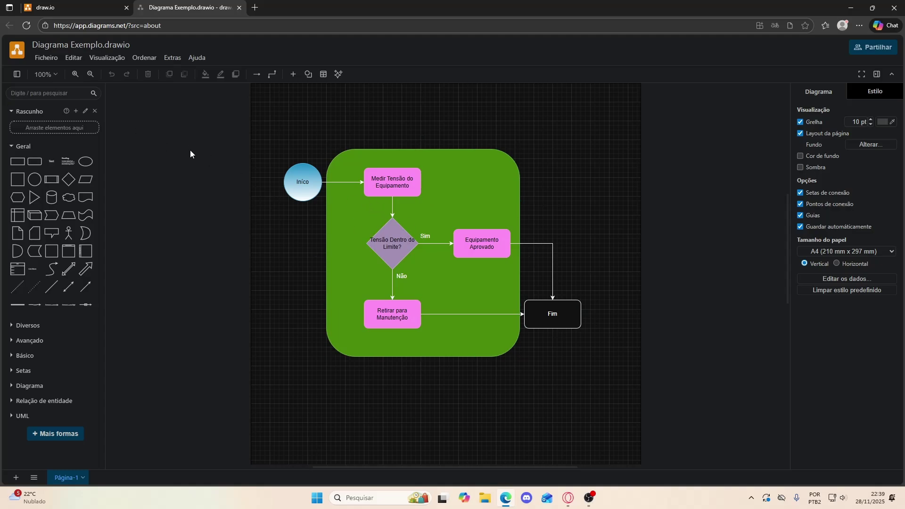
Examine the advanced export settings for file format, image dimensions and DPI, and close them without exporting
click(55, 59)
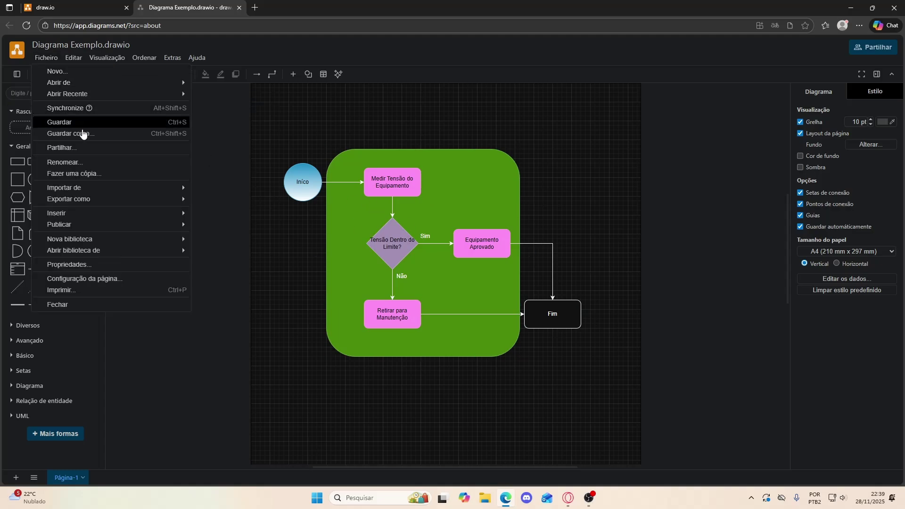
mouse_move(95, 201)
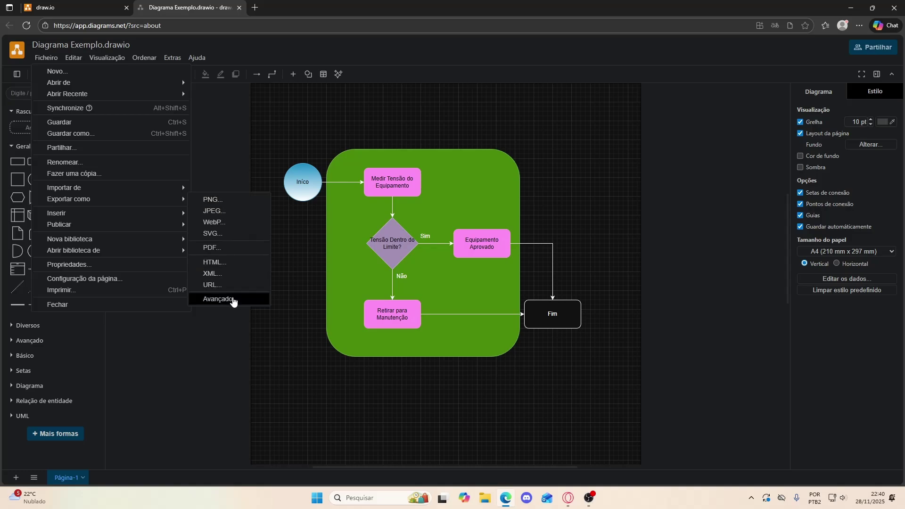
click(231, 302)
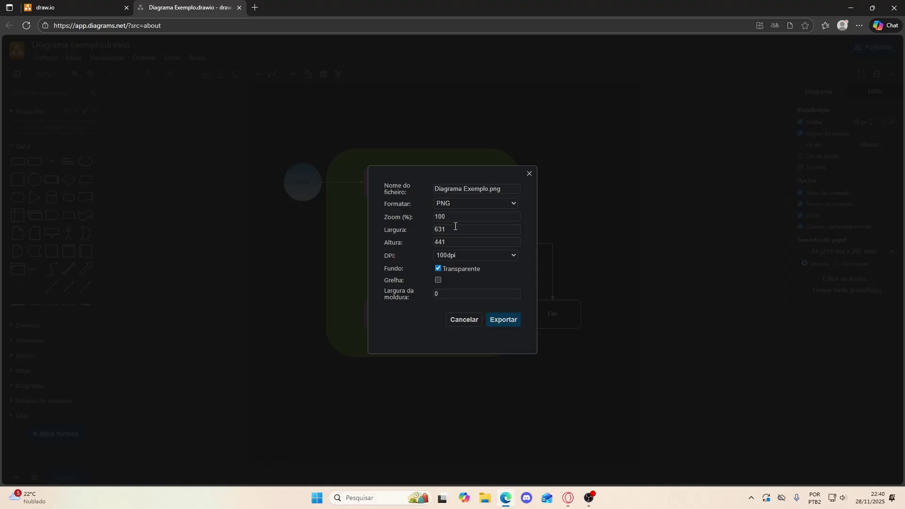
drag(452, 228, 430, 242)
click(458, 242)
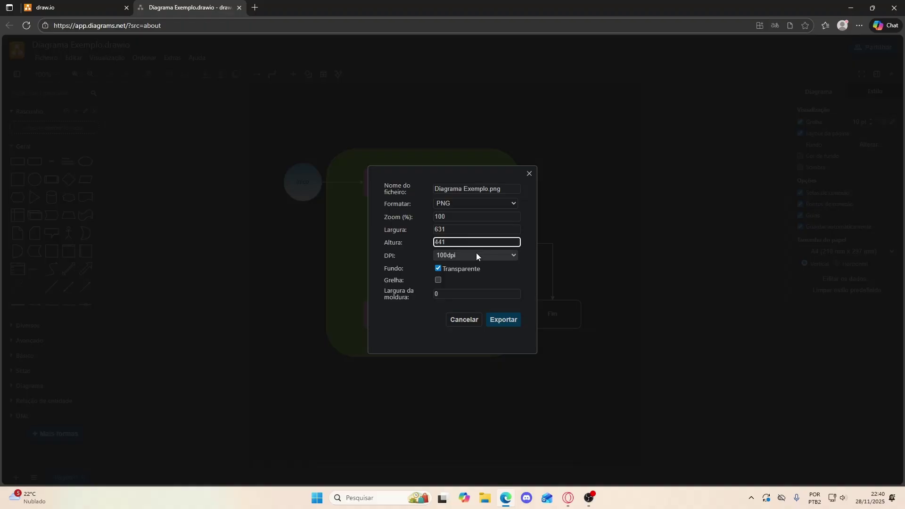
click(513, 257)
click(513, 257)
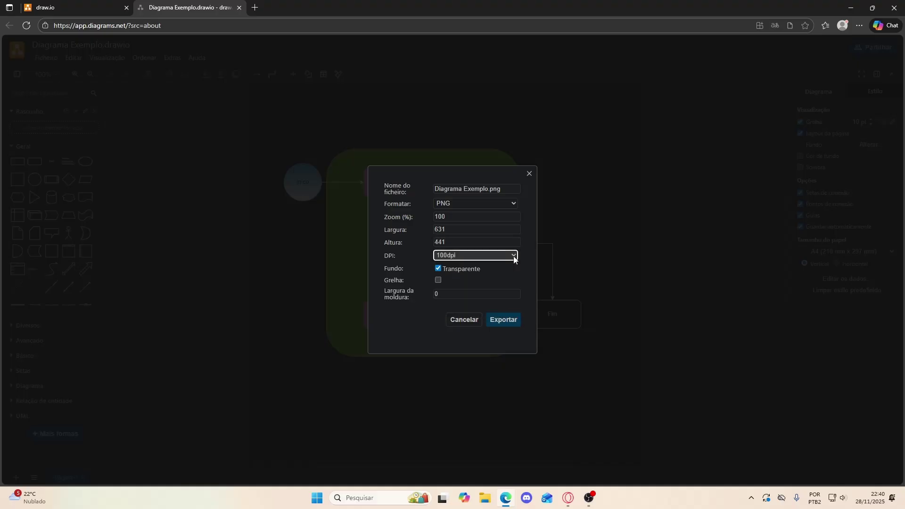
click(513, 204)
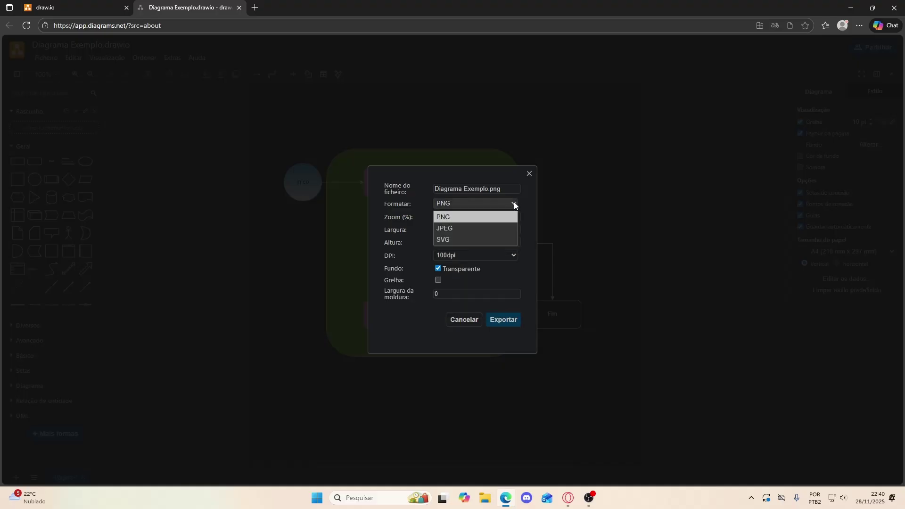
click(493, 212)
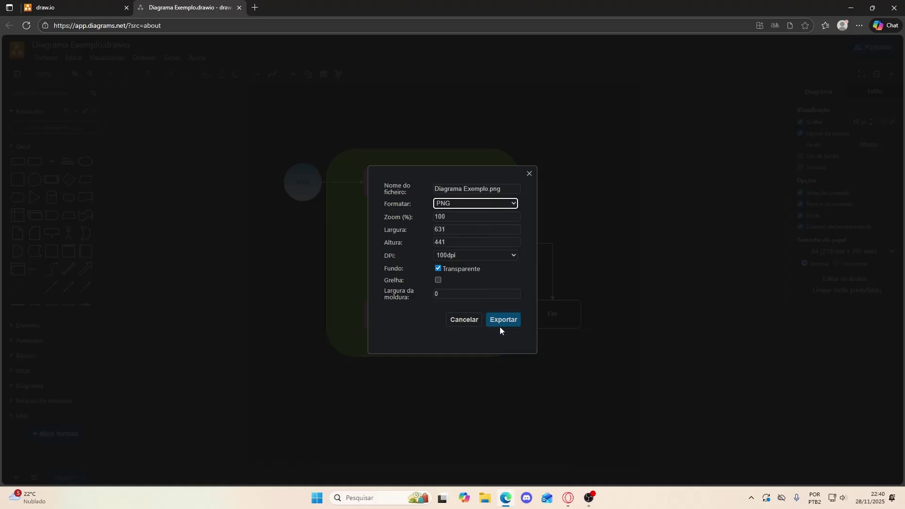
click(529, 175)
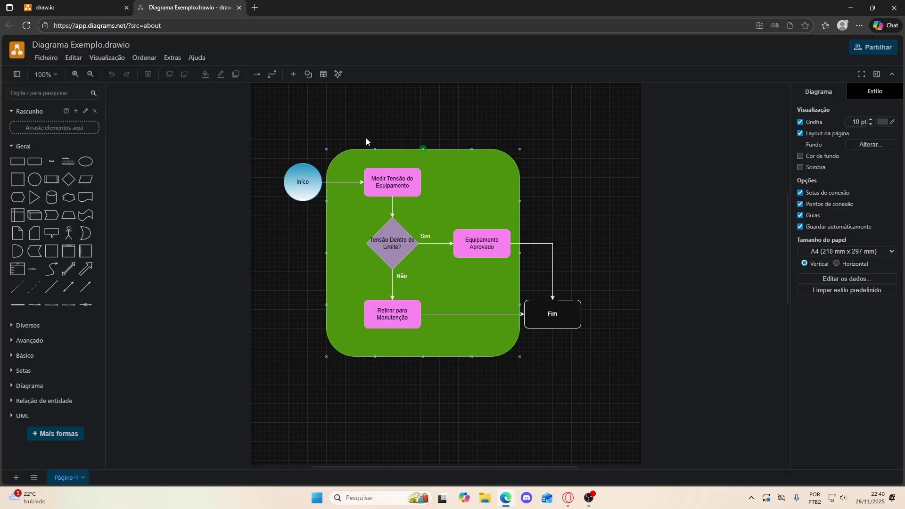
Start a PNG export of the flowchart with the size set to Diagrama
click(53, 57)
mouse_move(73, 57)
click(45, 57)
click(46, 57)
mouse_move(75, 203)
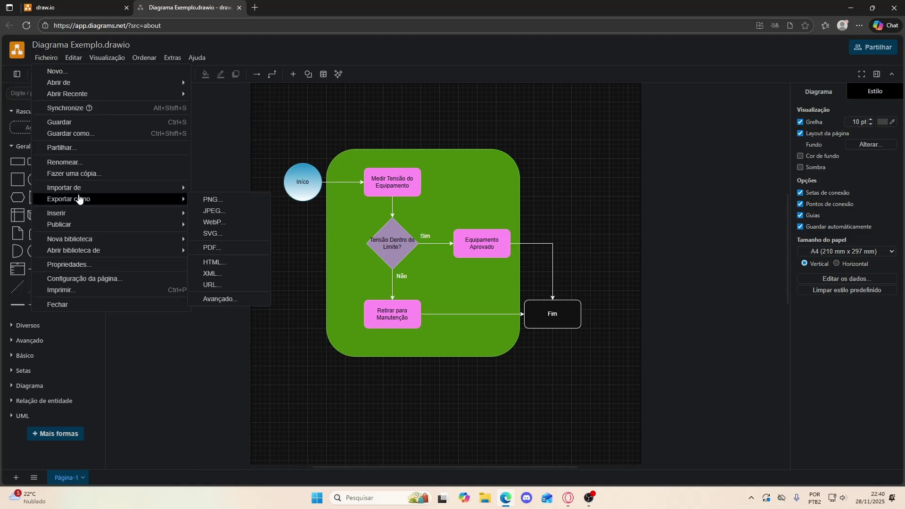
mouse_move(132, 213)
mouse_move(159, 199)
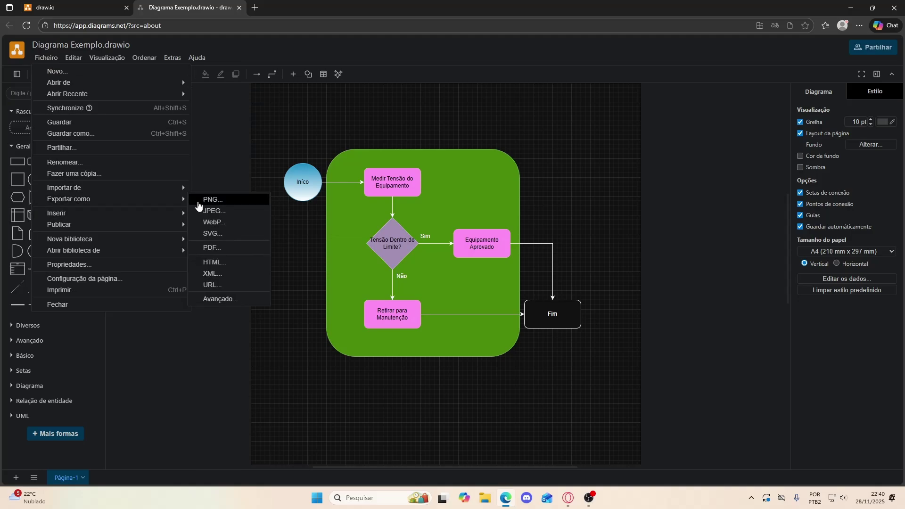
click(205, 201)
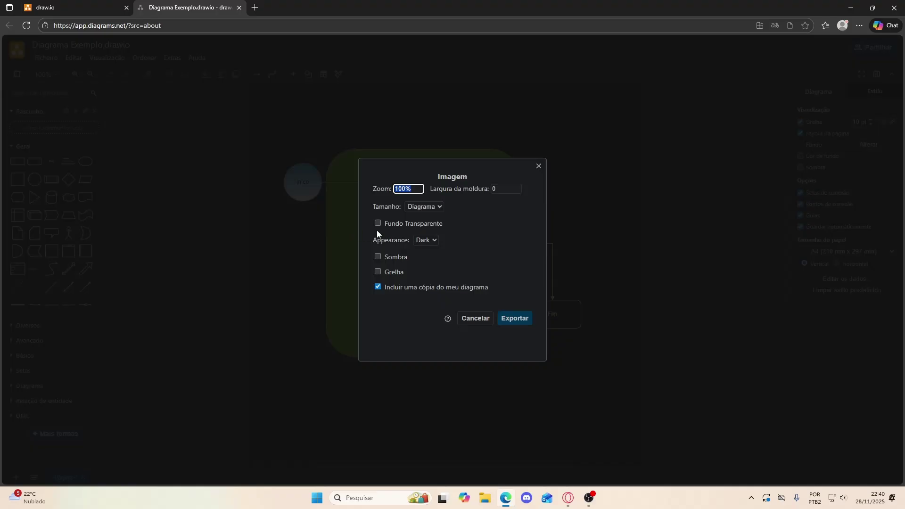
click(435, 210)
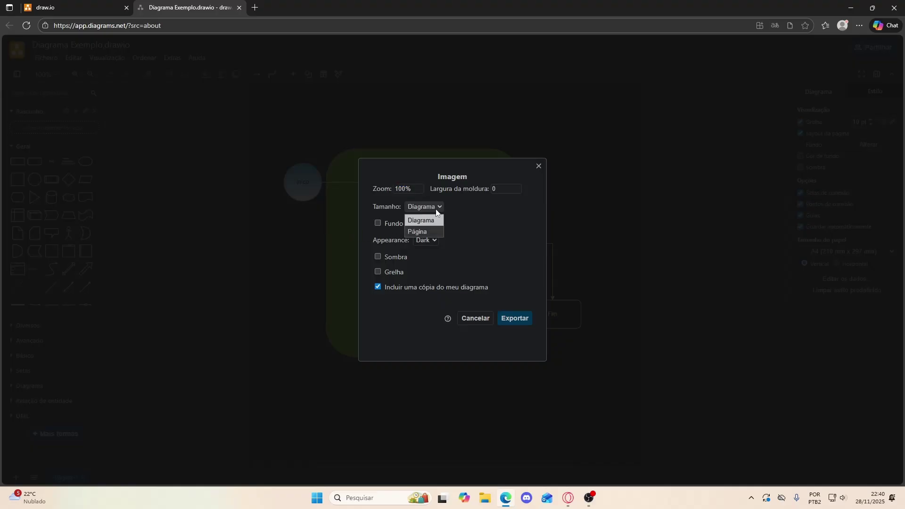
click(431, 219)
click(430, 206)
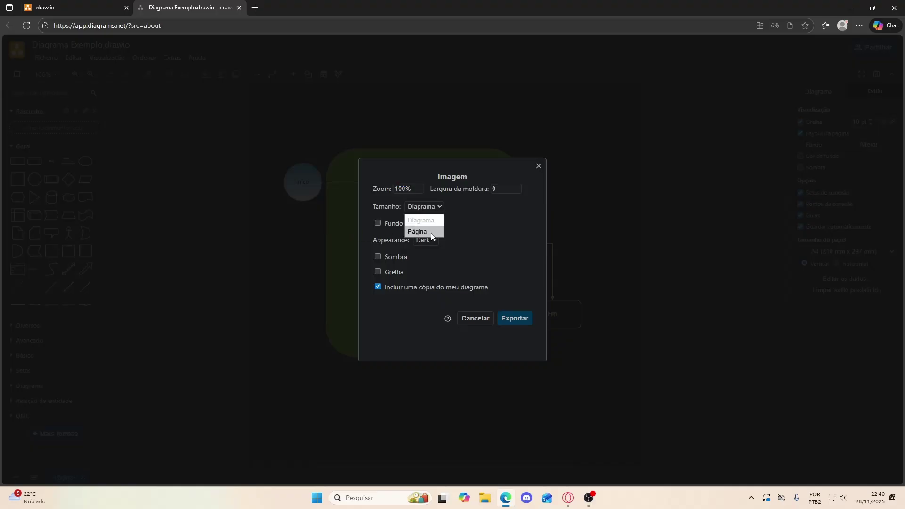
click(427, 230)
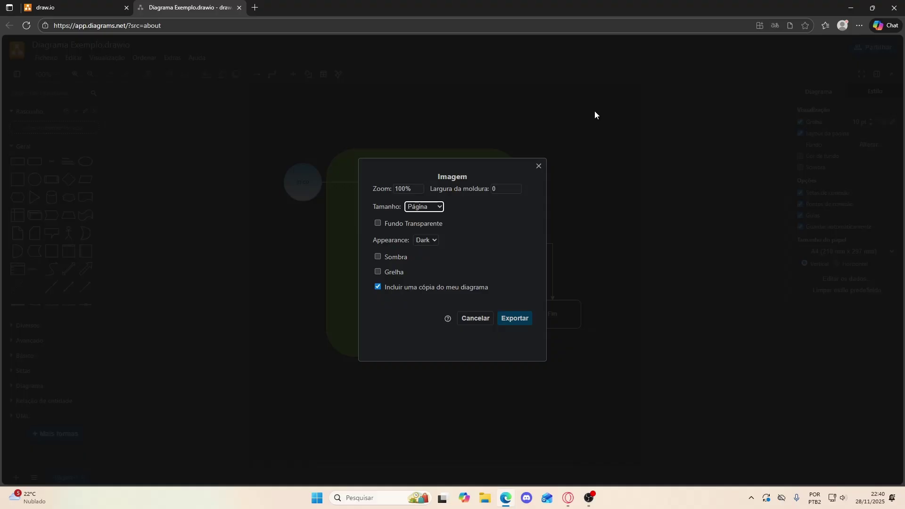
click(440, 207)
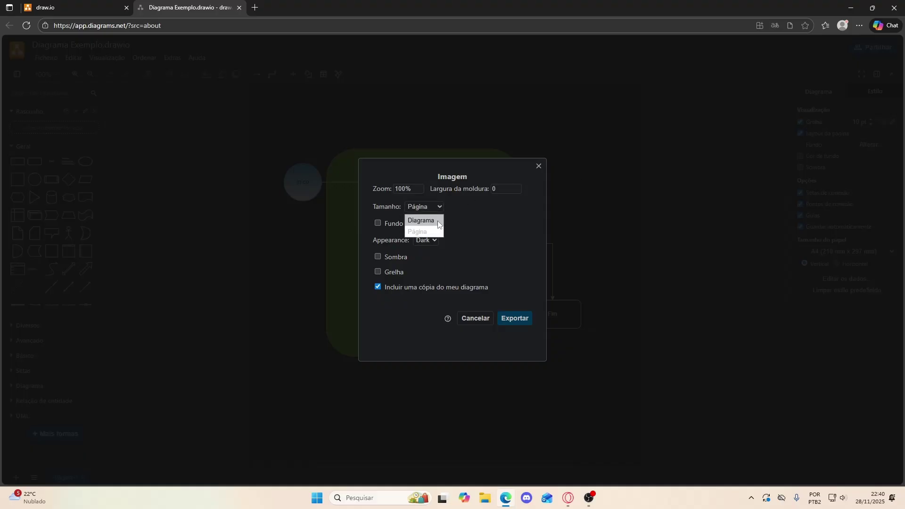
click(438, 221)
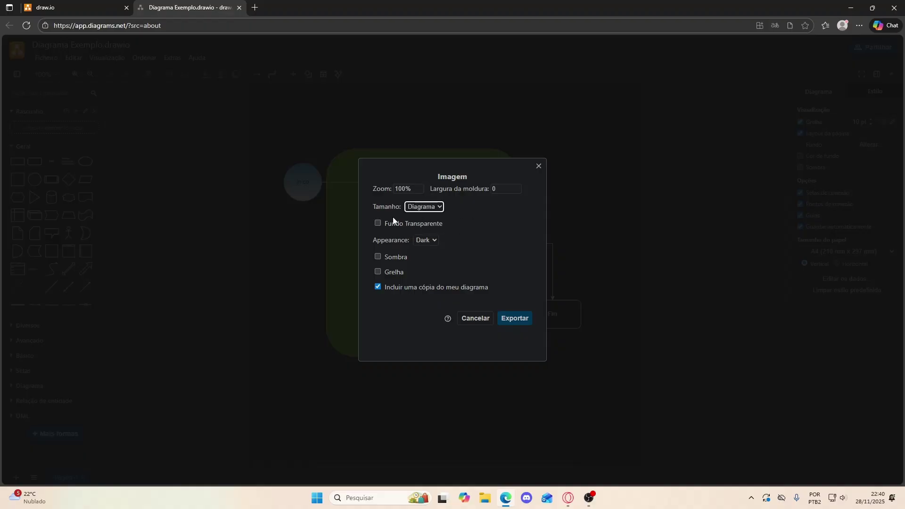
Choose the Dark appearance for the PNG and export it without a transparent background
click(406, 224)
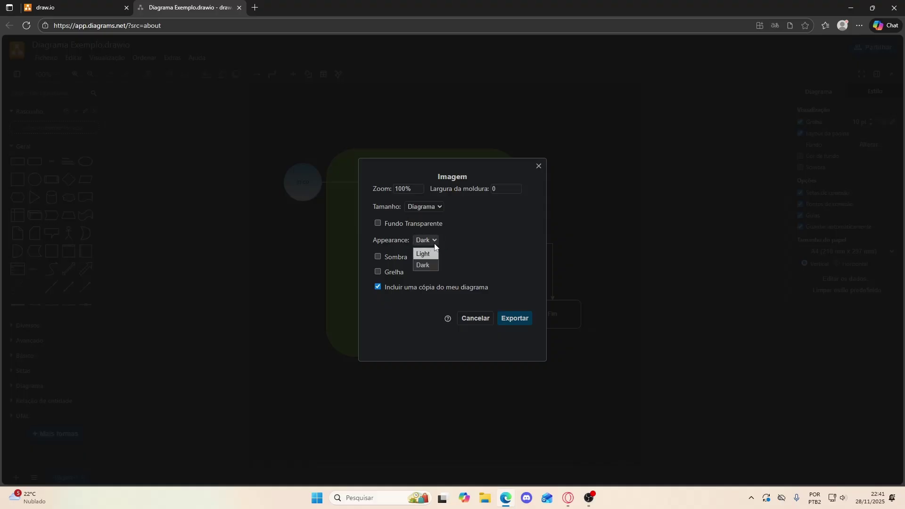
click(429, 265)
click(519, 317)
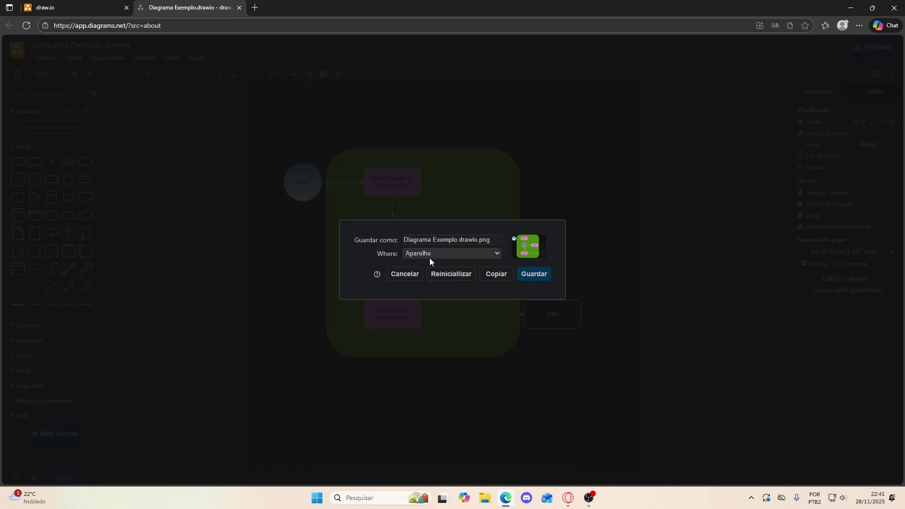
Set the save destination to Descarregar and download the image as "Diagrama Exemplo.drawio.png"
click(457, 256)
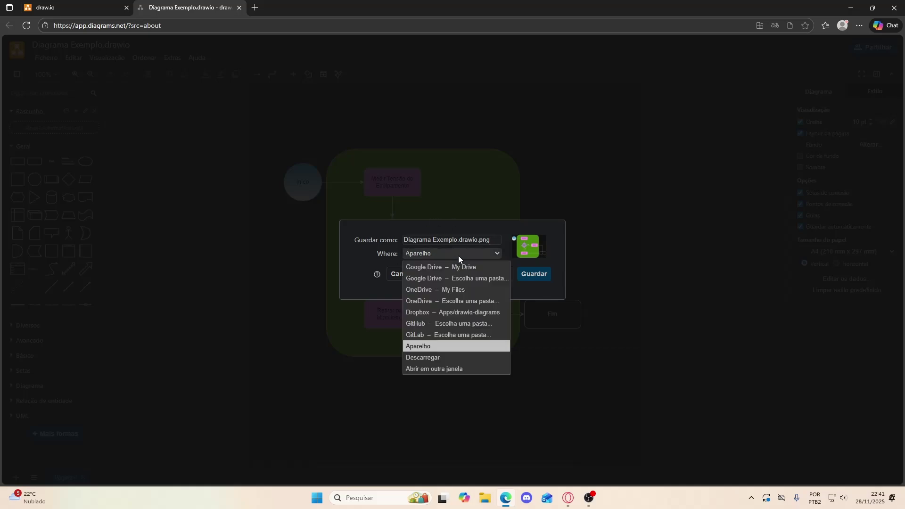
click(427, 346)
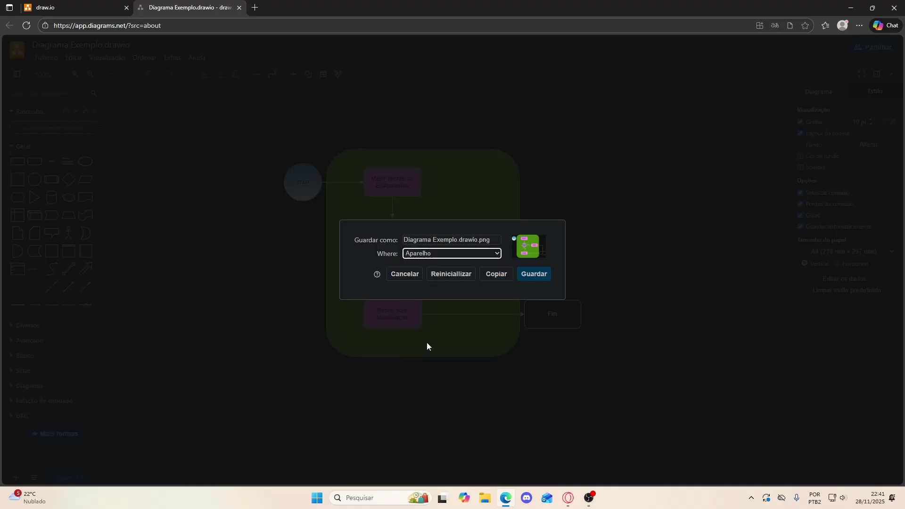
click(439, 257)
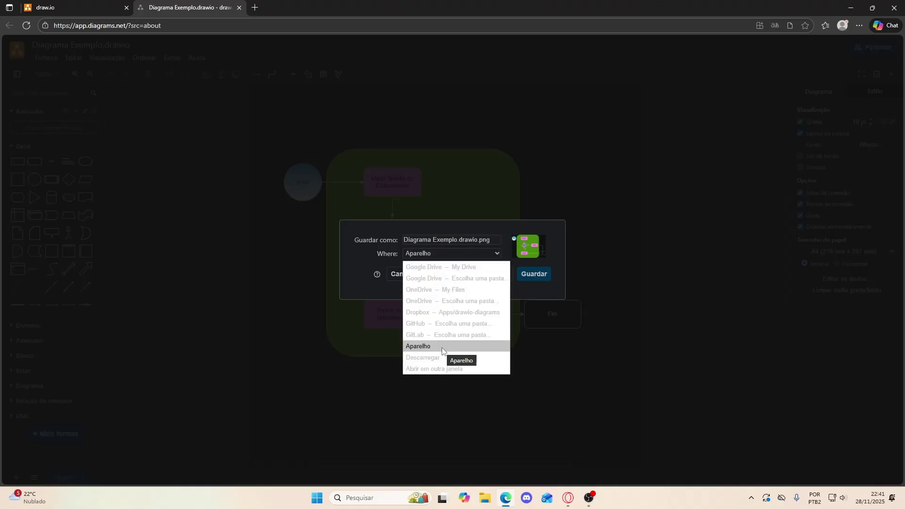
click(437, 358)
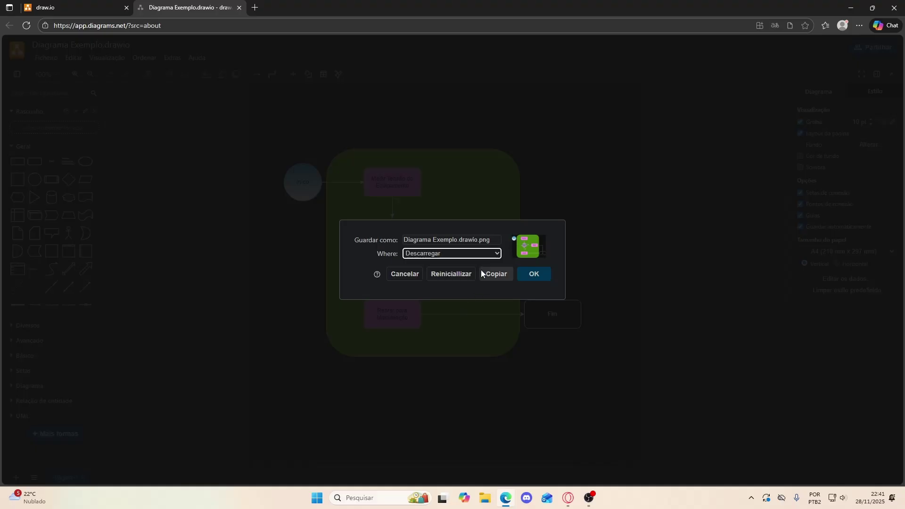
click(484, 256)
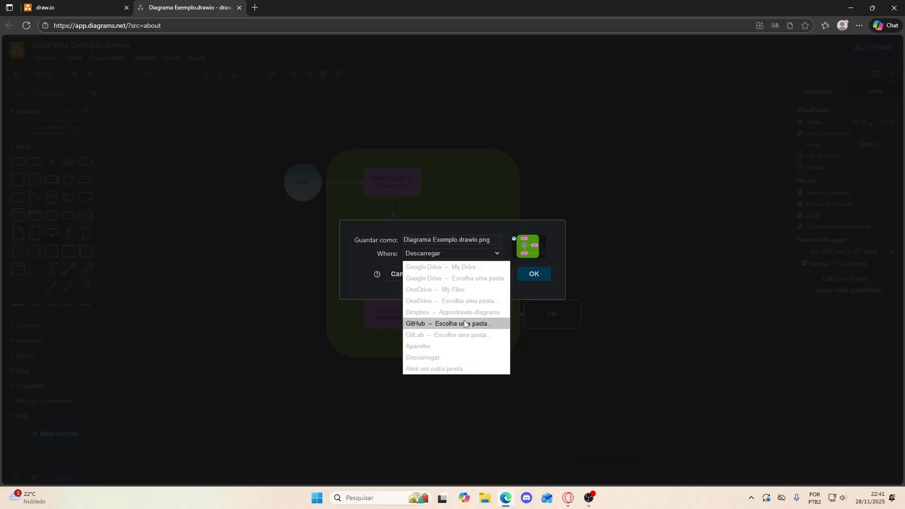
click(440, 358)
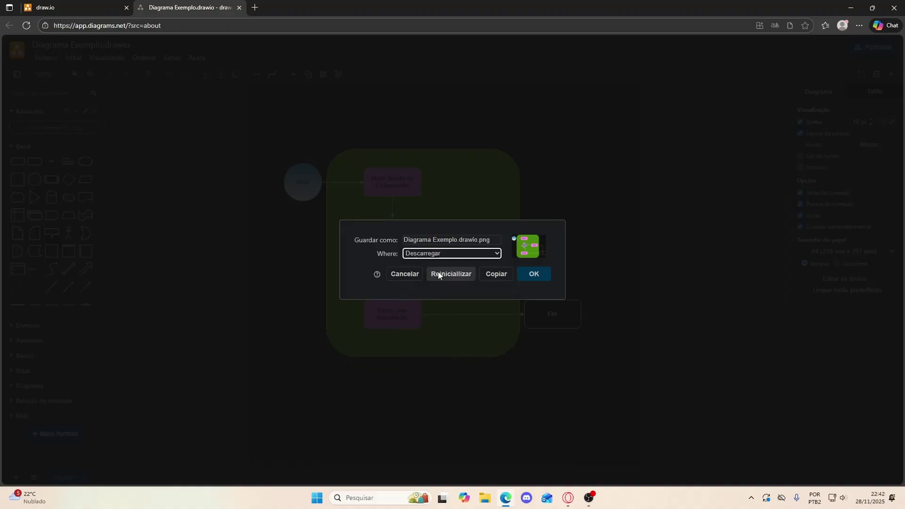
click(533, 272)
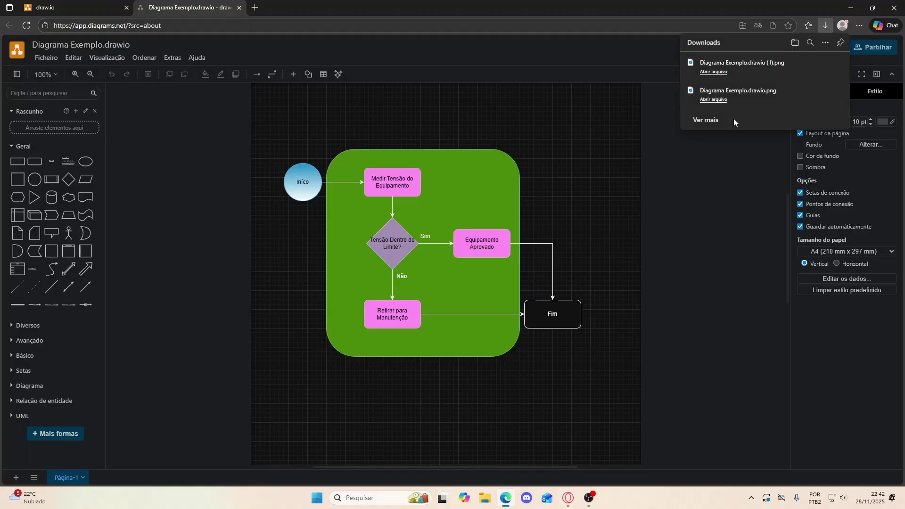
Open the downloaded "Diagrama Exemplo.drawio (1).png" in the image viewer, maximize the window and inspect the flowchart up close
mouse_move(724, 72)
click(716, 73)
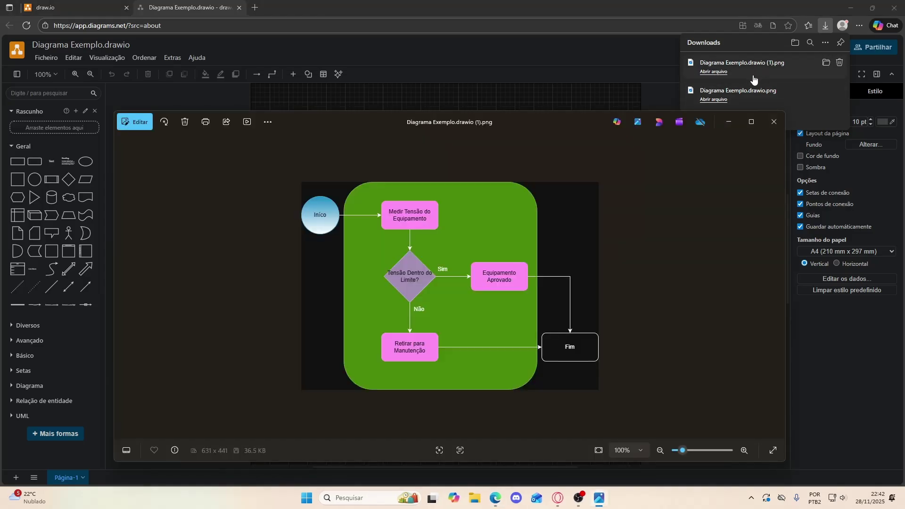
click(750, 122)
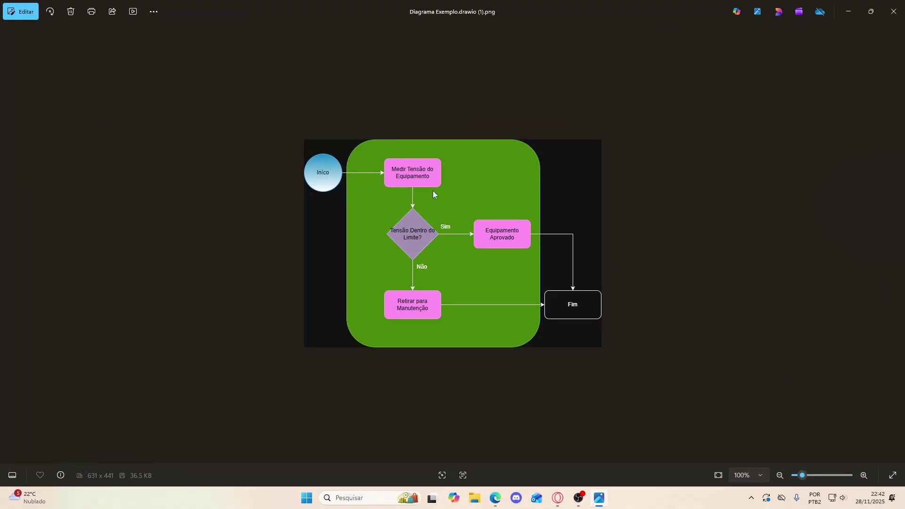
scroll(354, 185, up, 5)
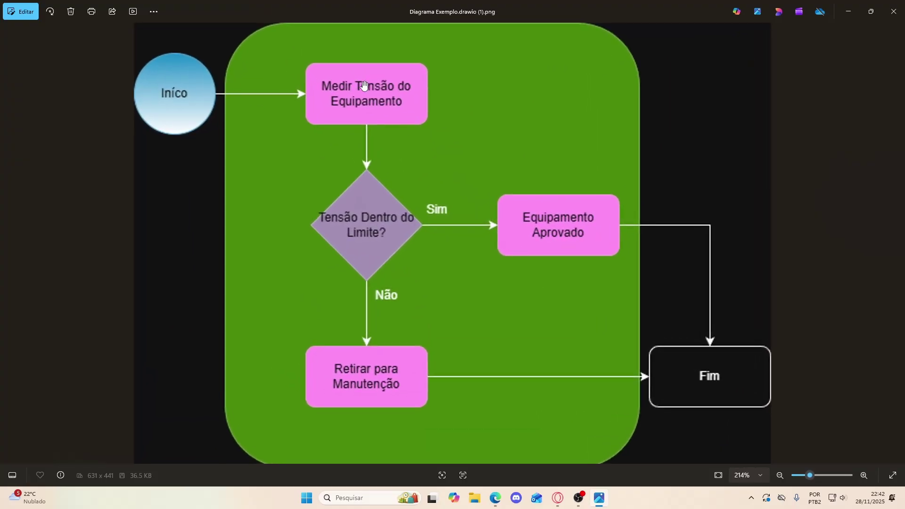
scroll(478, 252, down, 4)
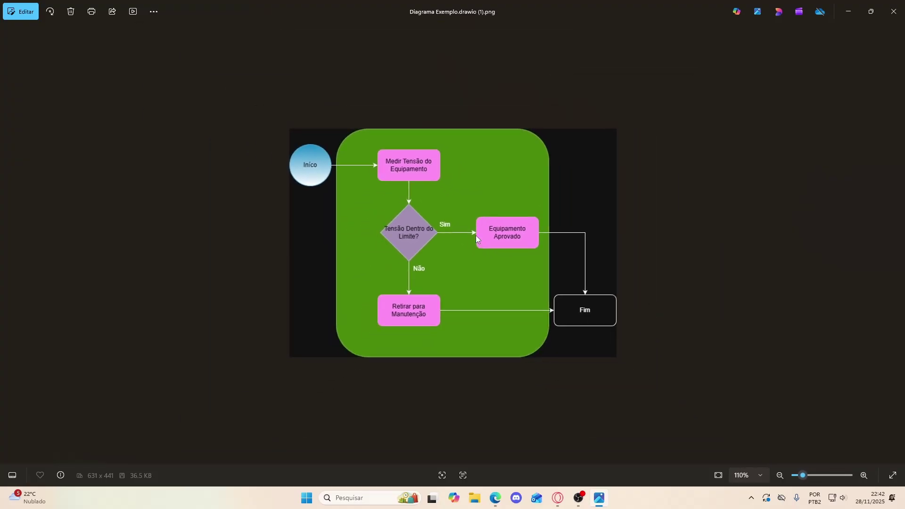